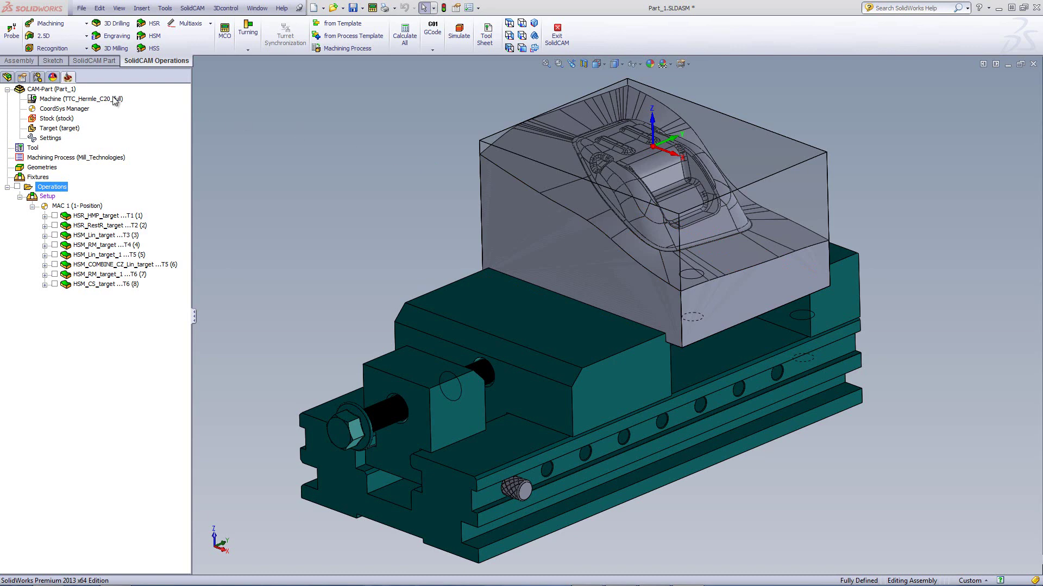
Step: Show only the target model without stock and vise, and examine its sloped top face
{"action": "left_click", "coordinate": [38, 79]}
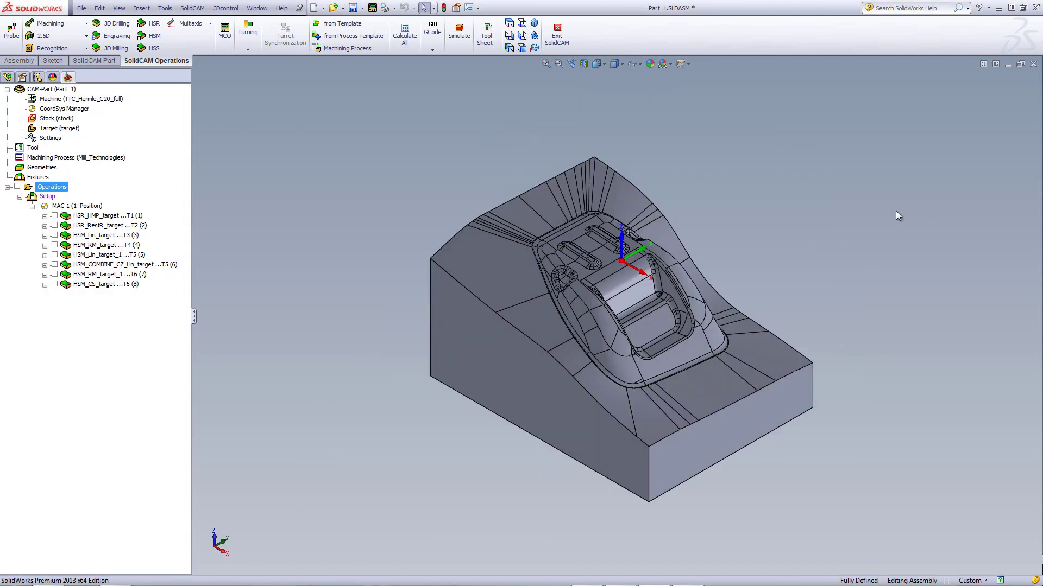
{"action": "left_click", "coordinate": [514, 279]}
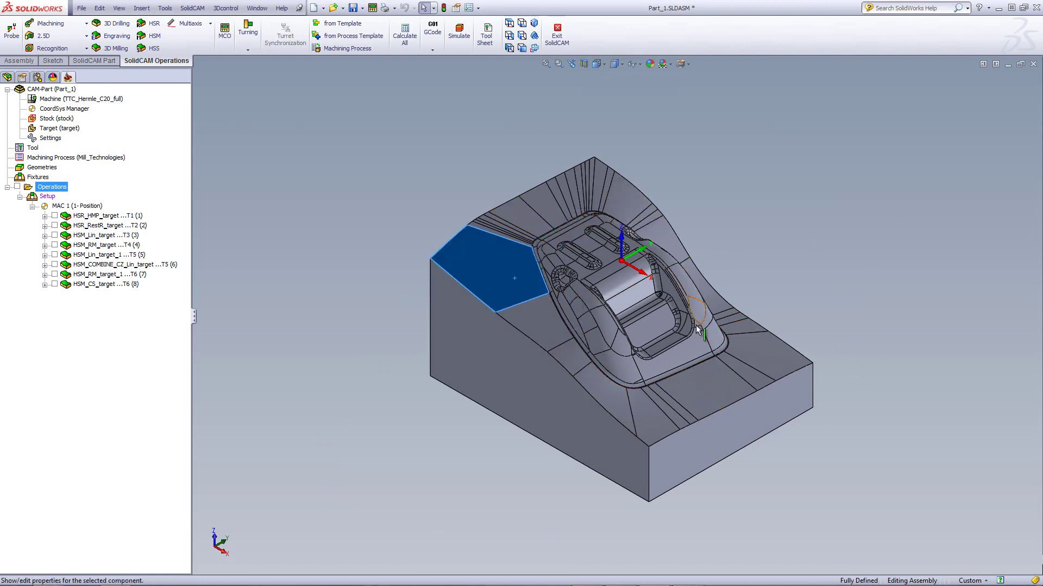
{"action": "left_click", "coordinate": [733, 226]}
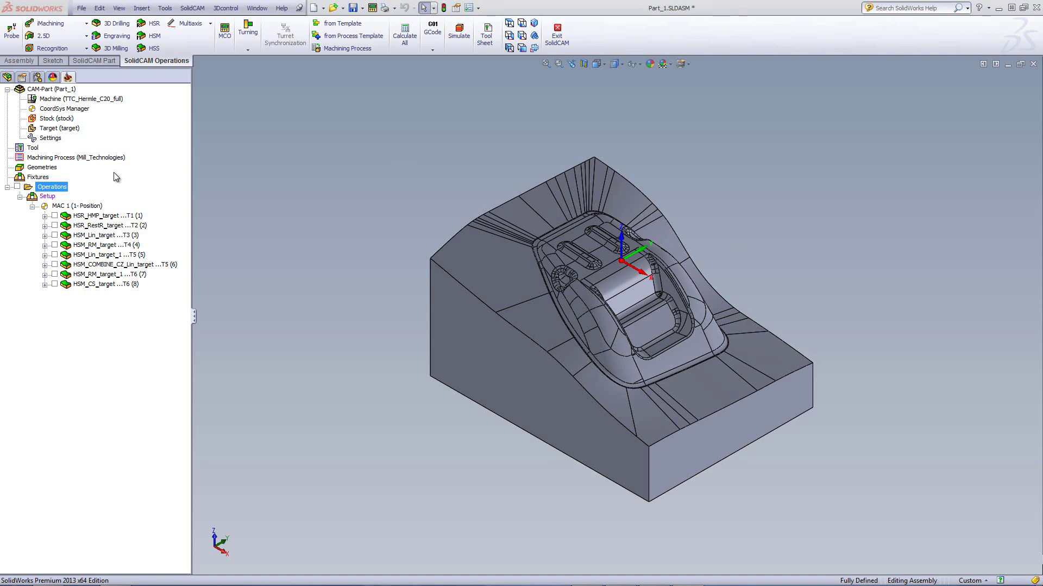
Step: Open the HSR_HMP_target roughing operation and preview its target geometry on the model
{"action": "double_click", "coordinate": [112, 215]}
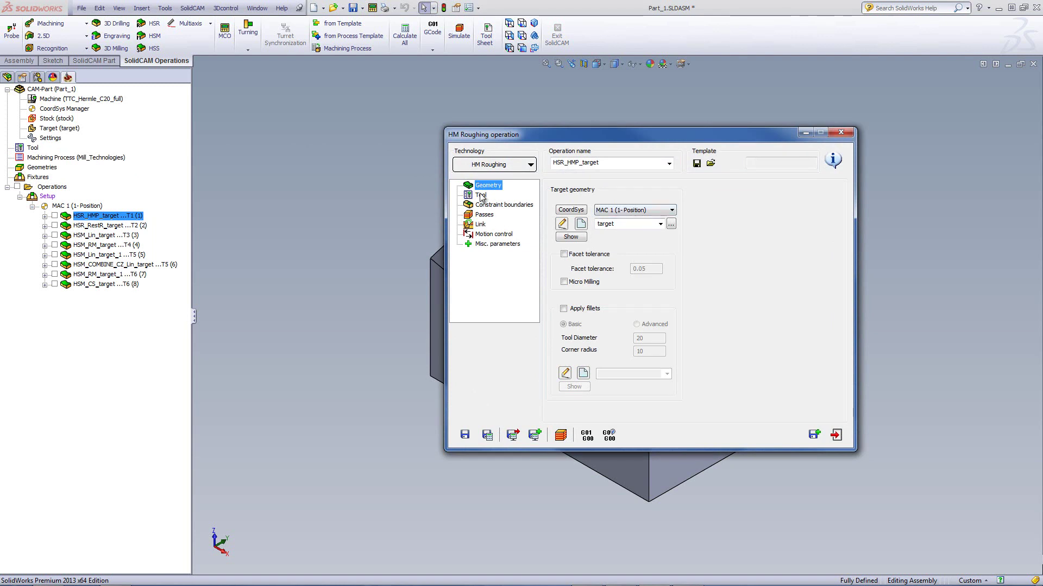
{"action": "left_click", "coordinate": [572, 237]}
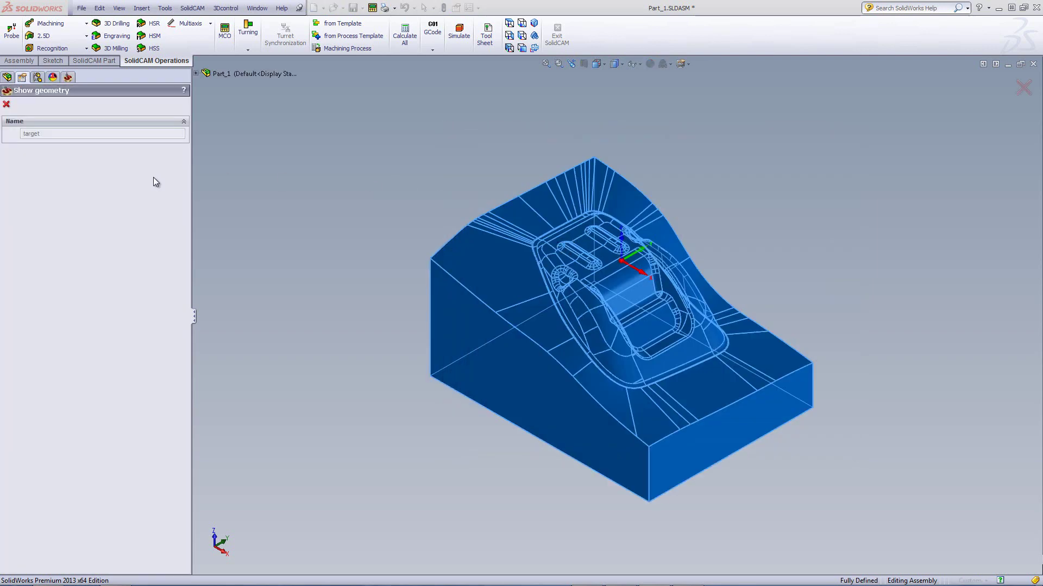
{"action": "left_click", "coordinate": [7, 105]}
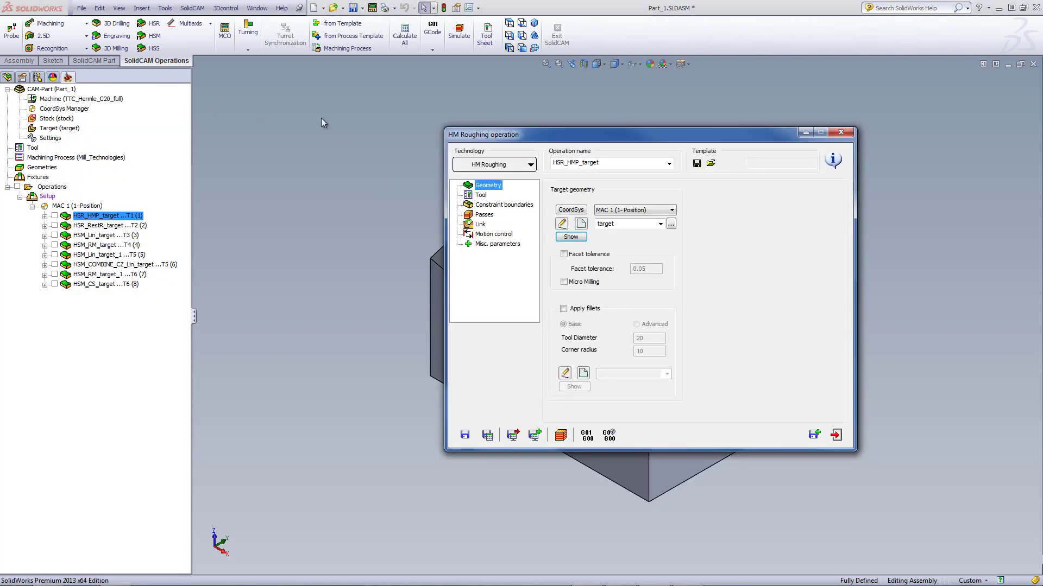
Step: Review the HM Roughing operation's tool, constraint boundaries, and the wall offset, floor offset and step down of its passes
{"action": "left_click", "coordinate": [481, 195]}
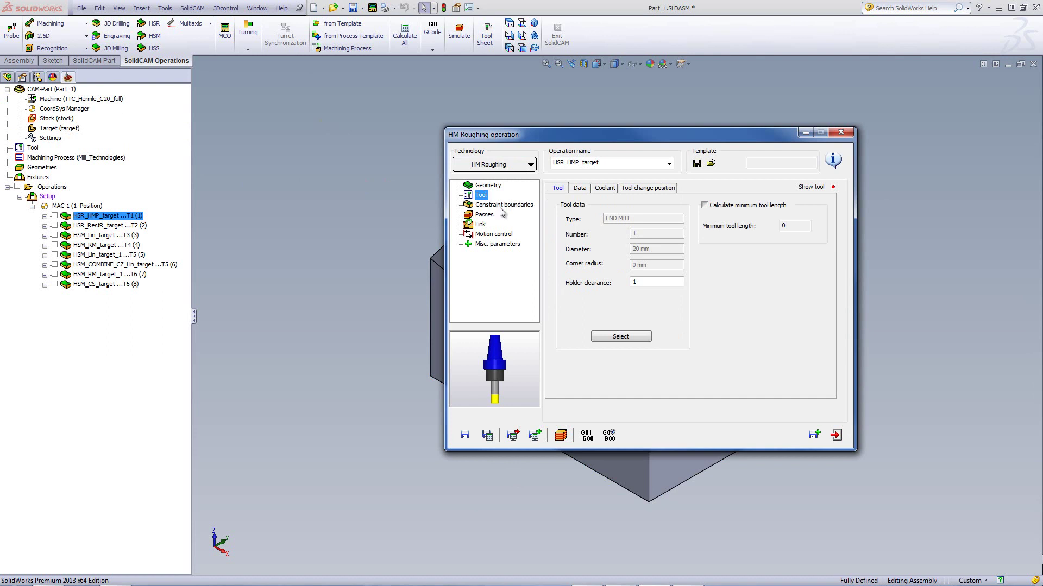
{"action": "left_click", "coordinate": [500, 210]}
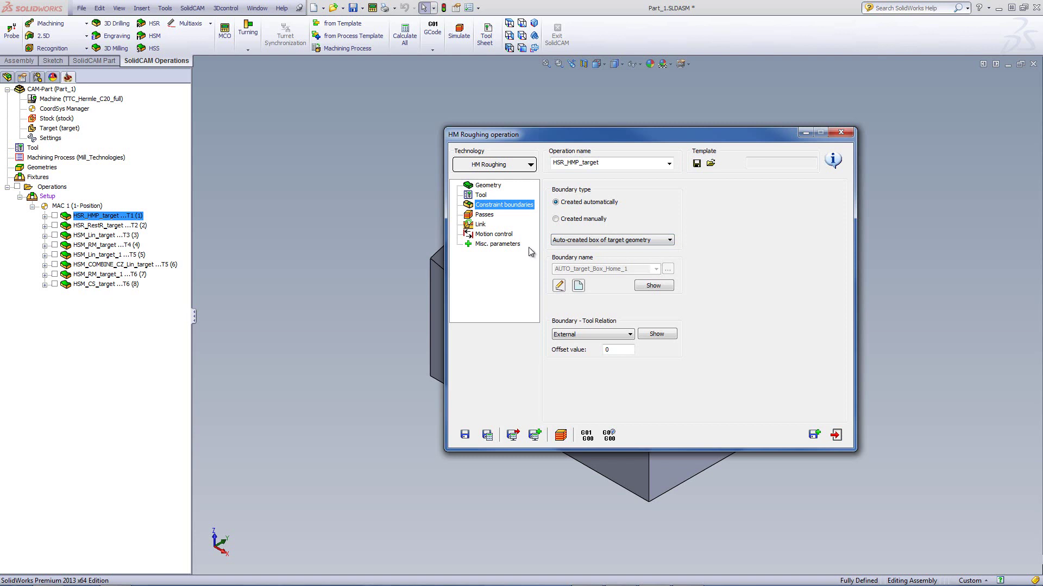
{"action": "left_click", "coordinate": [484, 215]}
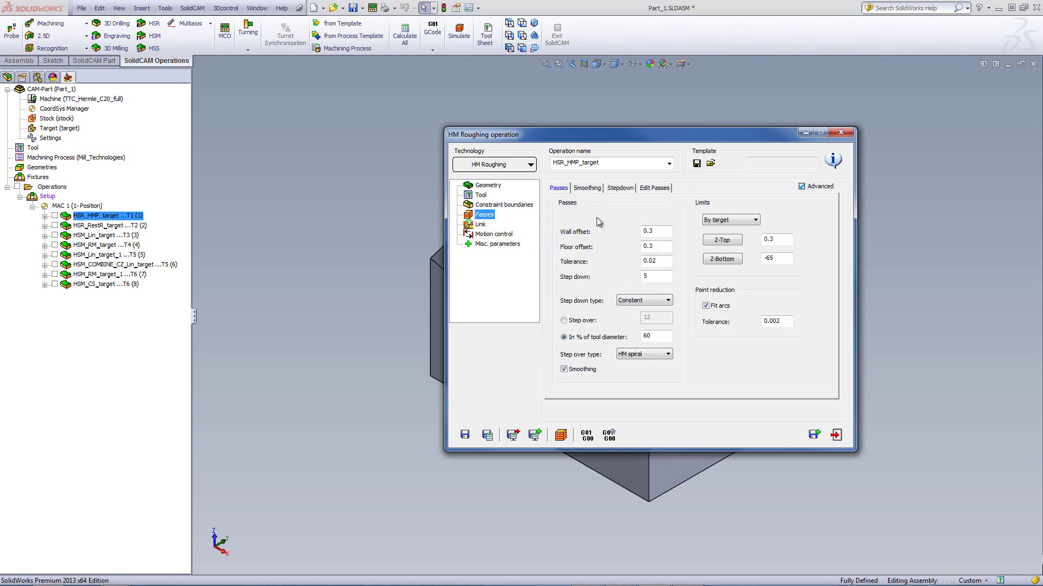
{"action": "left_click", "coordinate": [659, 231]}
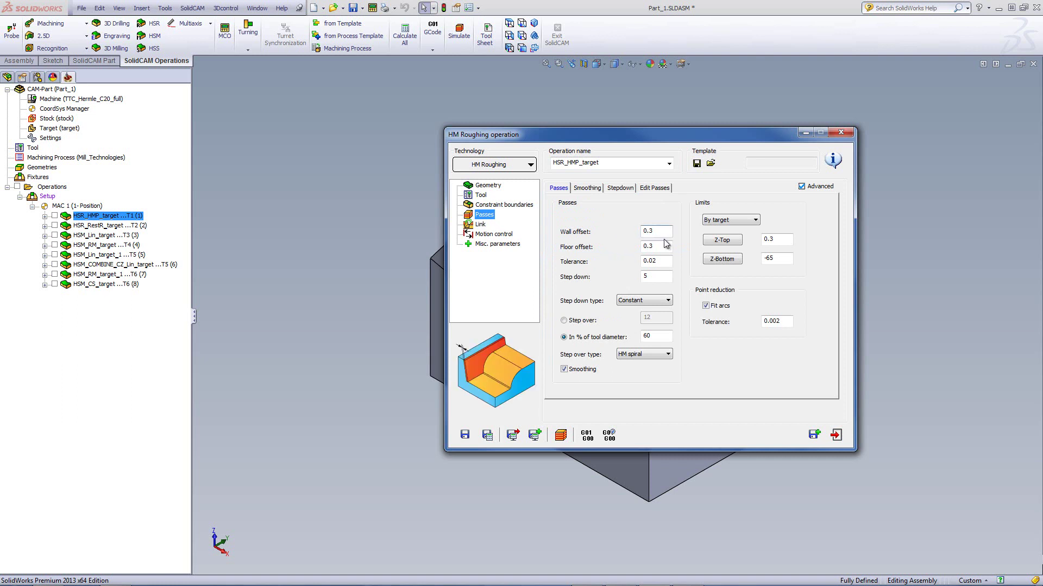
{"action": "left_click", "coordinate": [661, 246]}
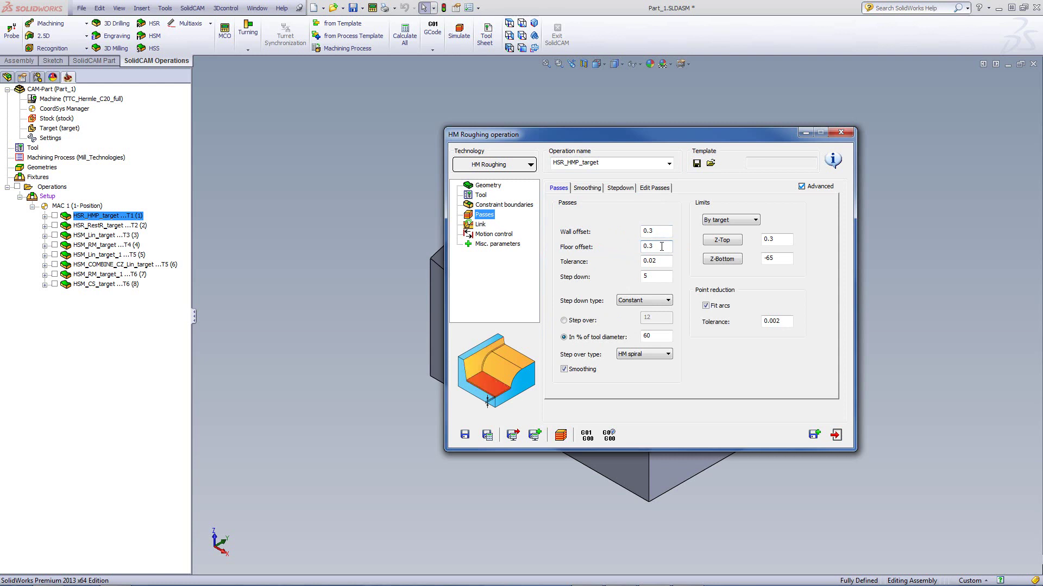
{"action": "left_click", "coordinate": [656, 278]}
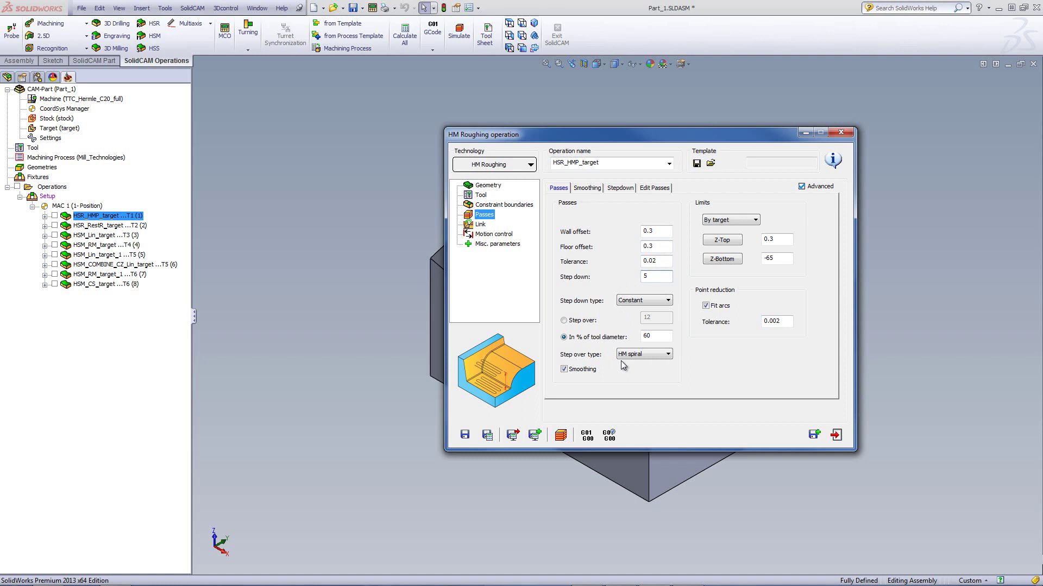
Step: Check the available step over types, and temporarily collapse the HM Roughing dialog to view the part behind it
{"action": "left_click", "coordinate": [647, 356]}
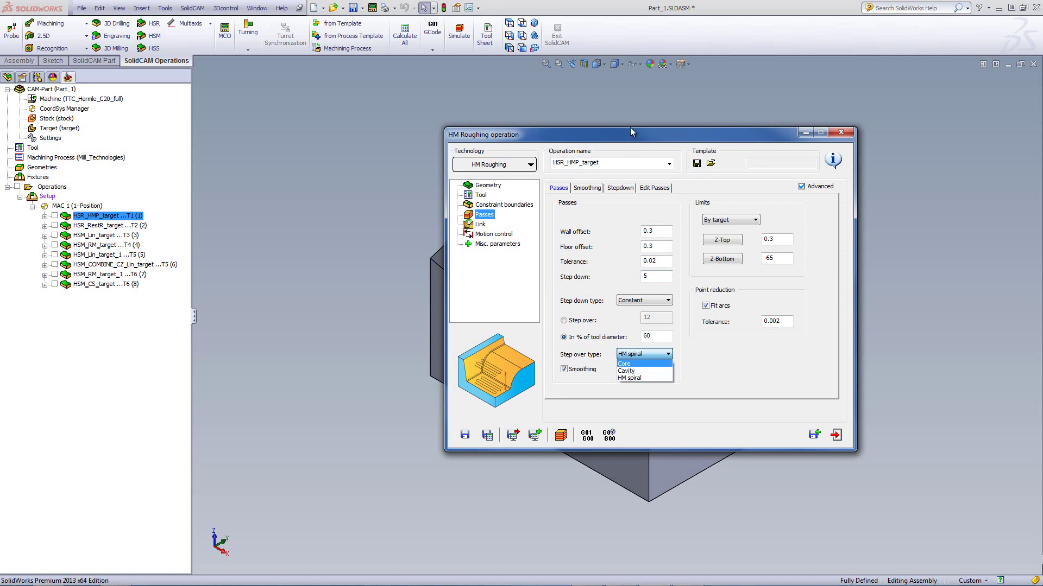
{"action": "left_click", "coordinate": [646, 132]}
{"action": "double_click", "coordinate": [646, 131]}
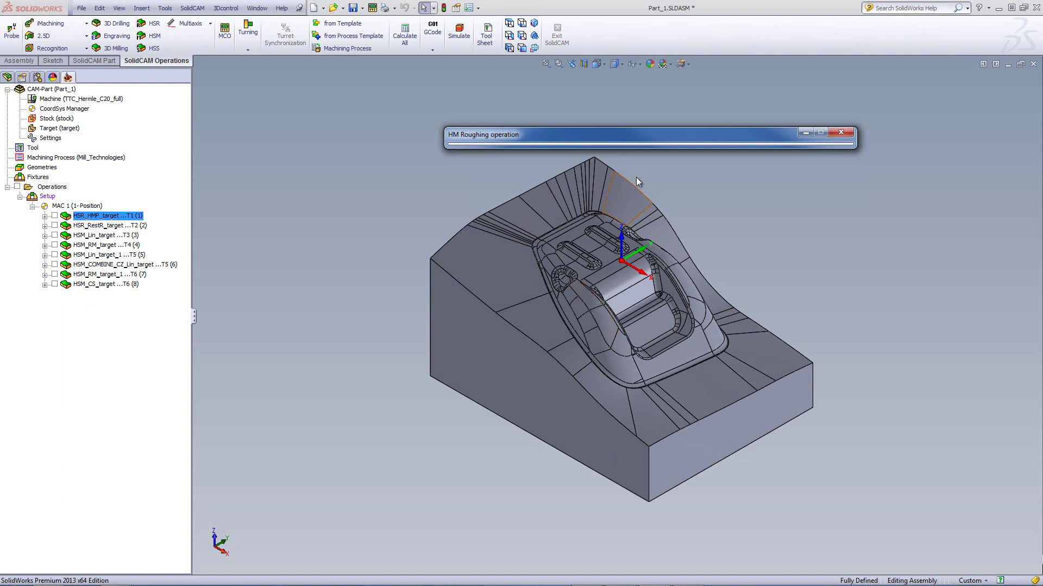
{"action": "double_click", "coordinate": [640, 137]}
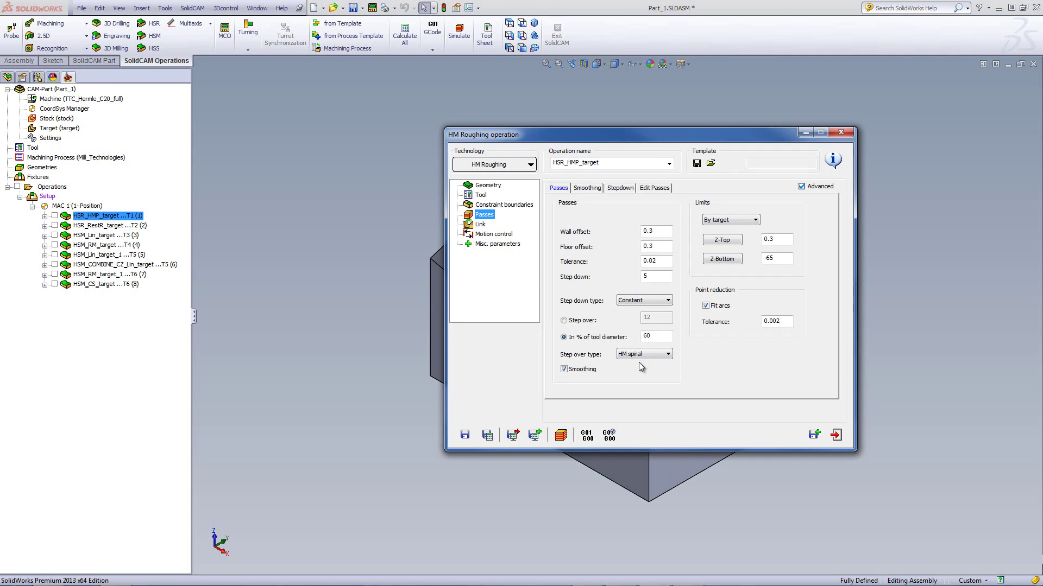
Step: Run the SolidVerify simulation of the HSR_HMP_target roughing operation and inspect the machined stock
{"action": "left_click", "coordinate": [561, 435]}
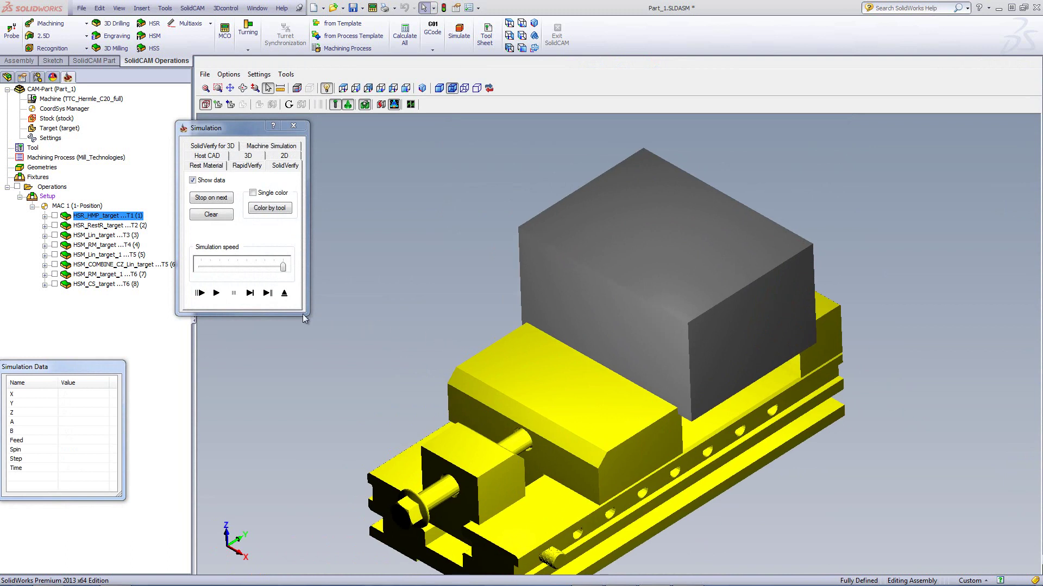
{"action": "left_click", "coordinate": [216, 293]}
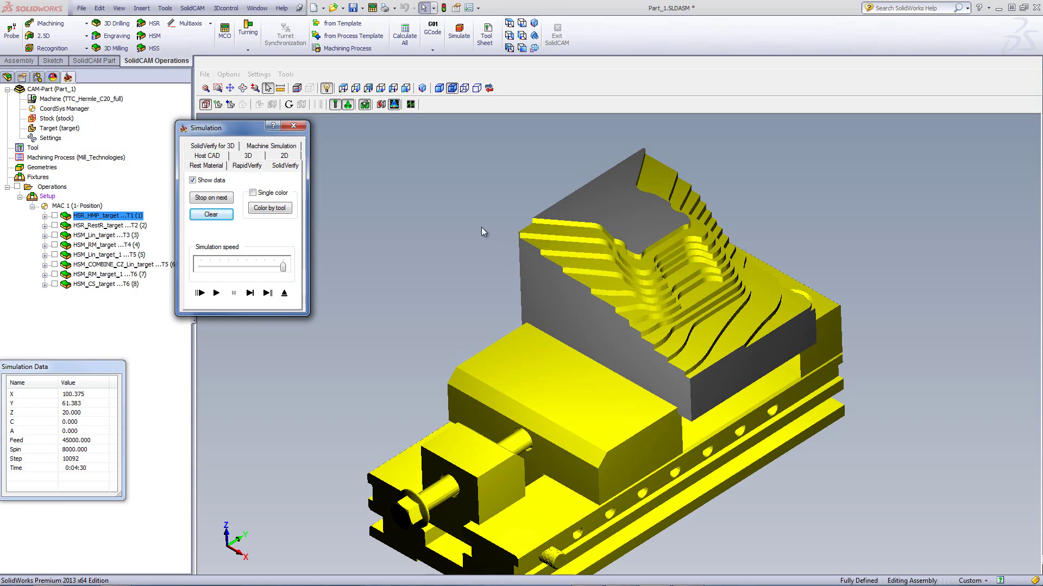
{"action": "left_click", "coordinate": [433, 228]}
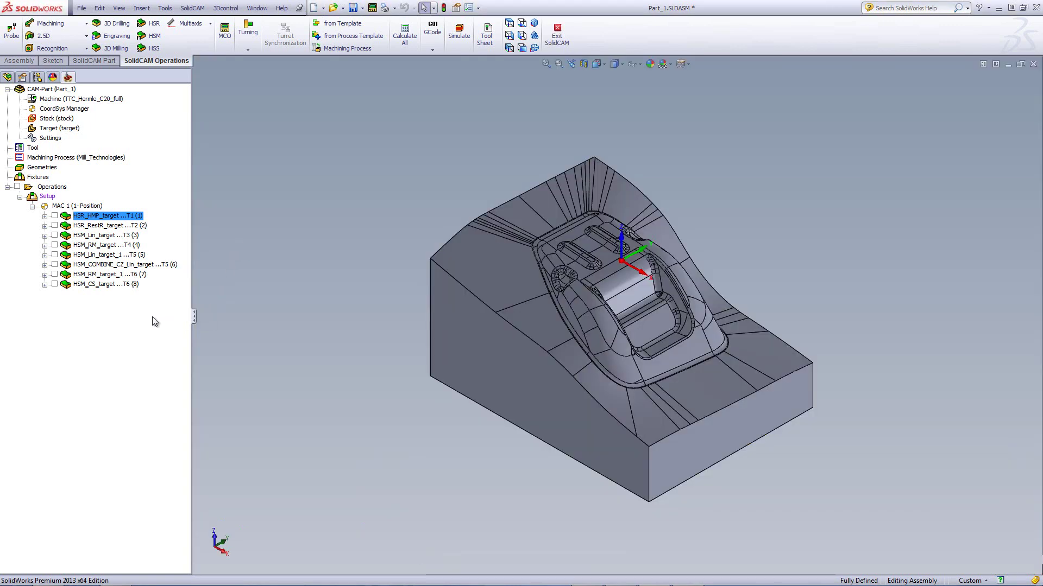
Step: Open the HSR_RestR_target operation and review its tool, constraint boundaries, and the wall offset and step down of its passes
{"action": "left_click", "coordinate": [91, 227]}
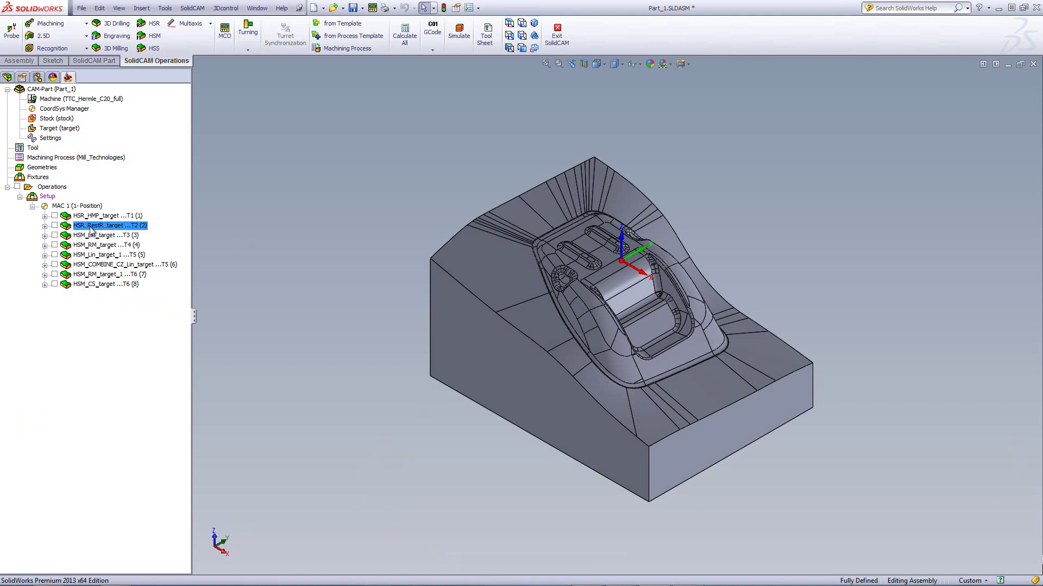
{"action": "double_click", "coordinate": [90, 230]}
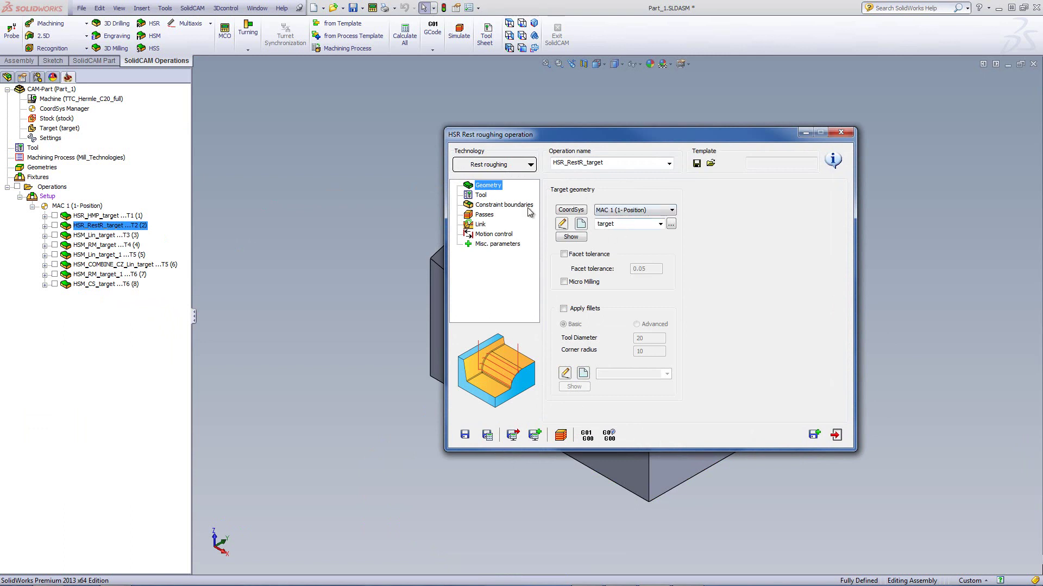
{"action": "left_click", "coordinate": [481, 196]}
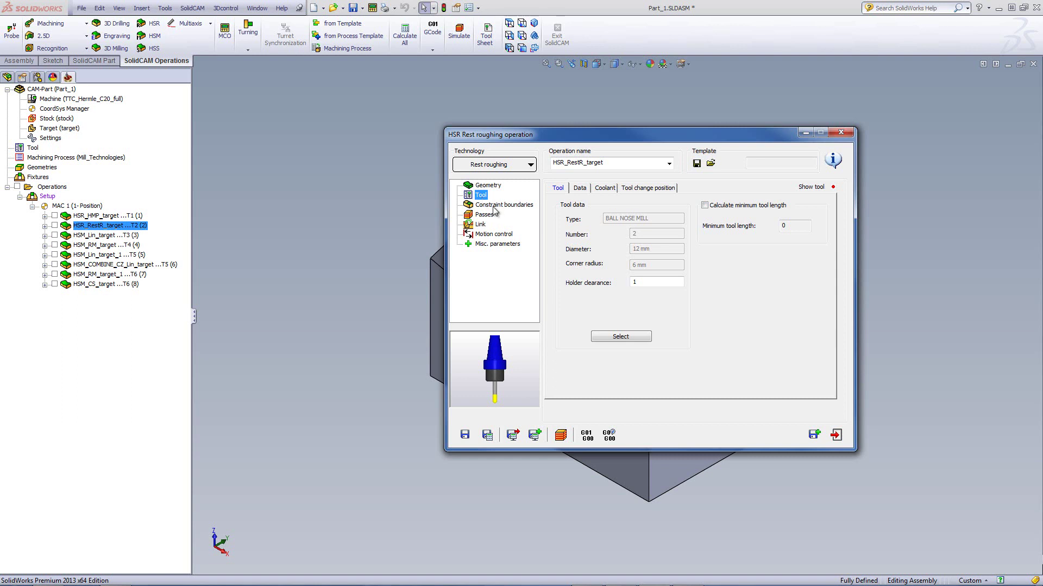
{"action": "left_click", "coordinate": [494, 209]}
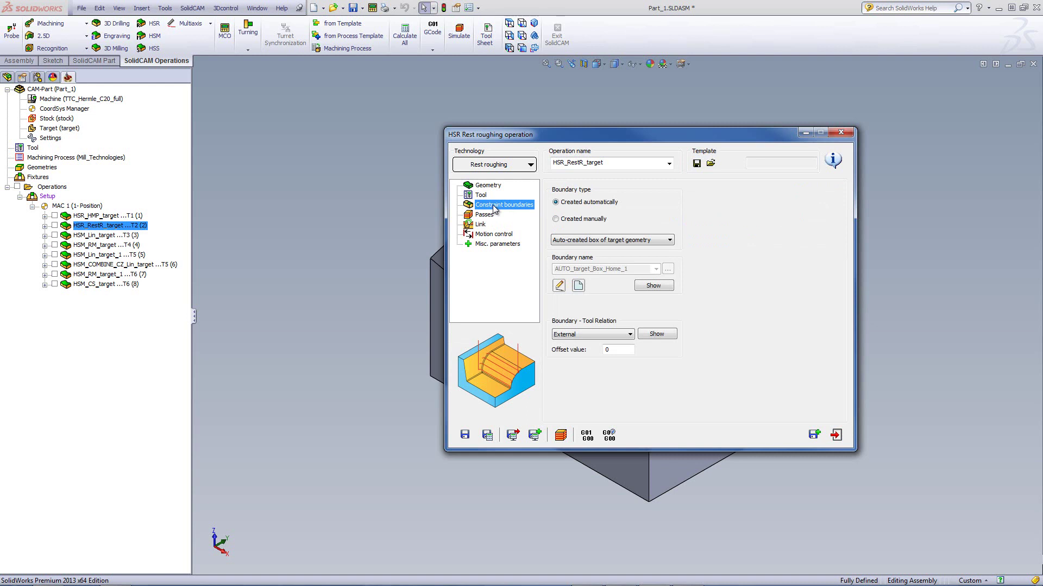
{"action": "left_click", "coordinate": [488, 215]}
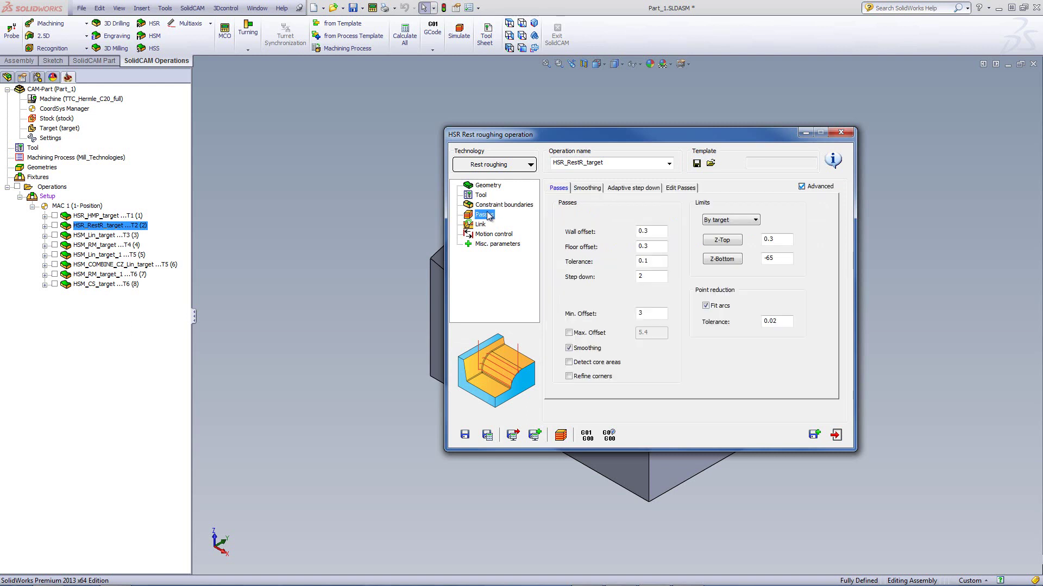
{"action": "left_click", "coordinate": [652, 228]}
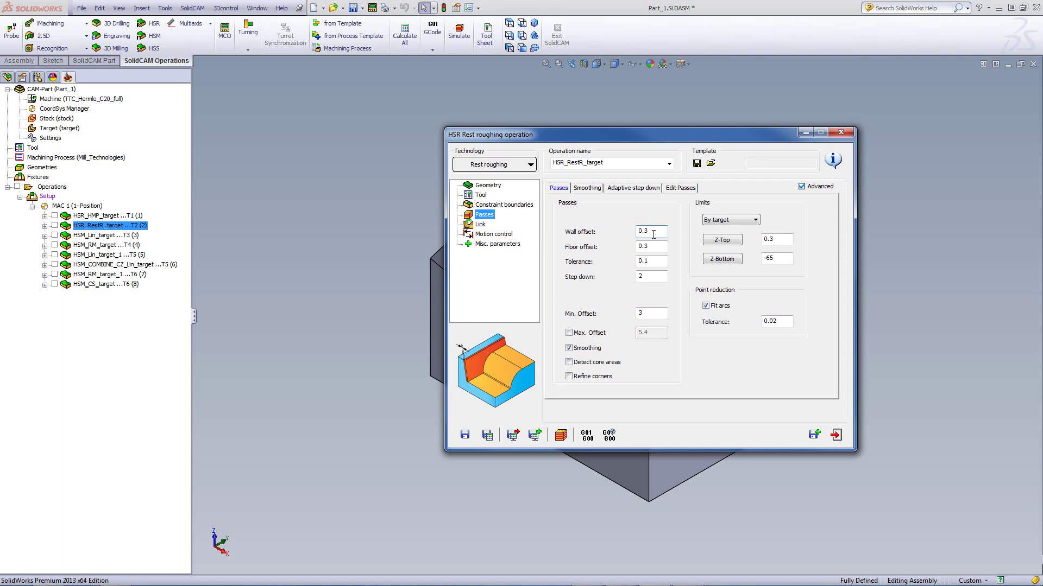
{"action": "left_click", "coordinate": [648, 276]}
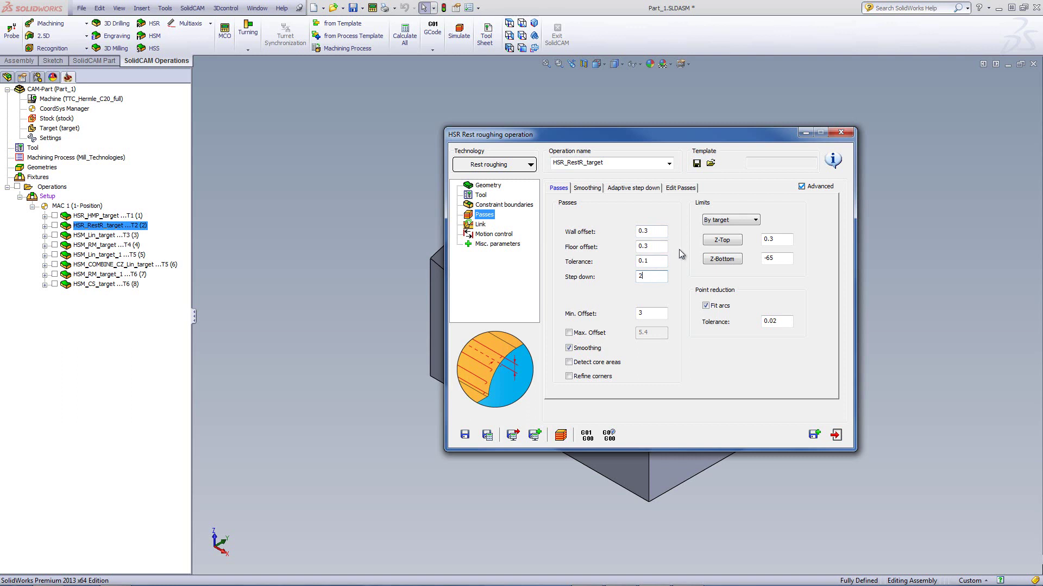
Step: Review the rest roughing stock definition and preview the remaining stock model, closing the preview again
{"action": "left_click", "coordinate": [676, 190]}
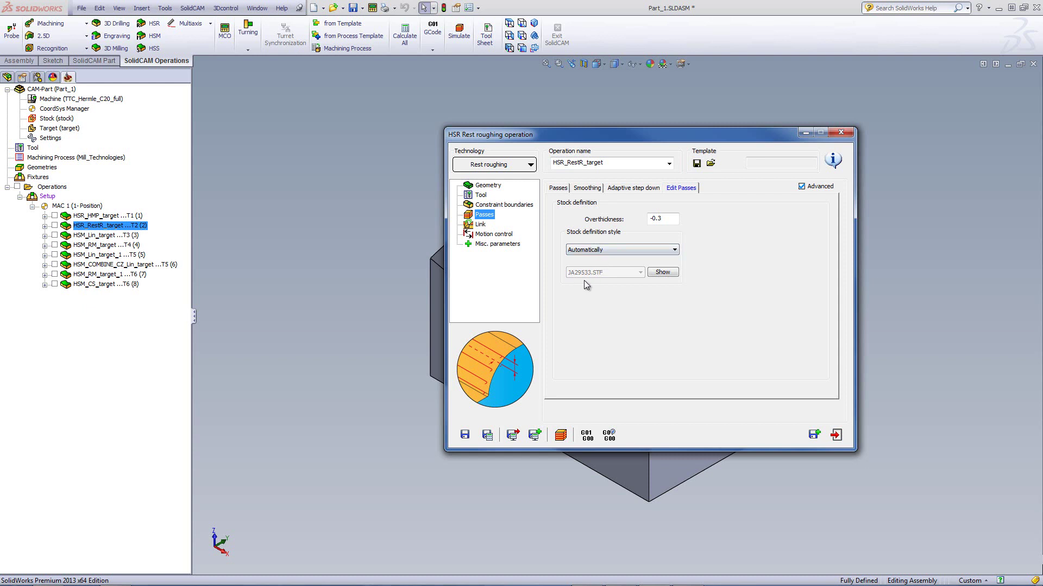
{"action": "left_click", "coordinate": [661, 272]}
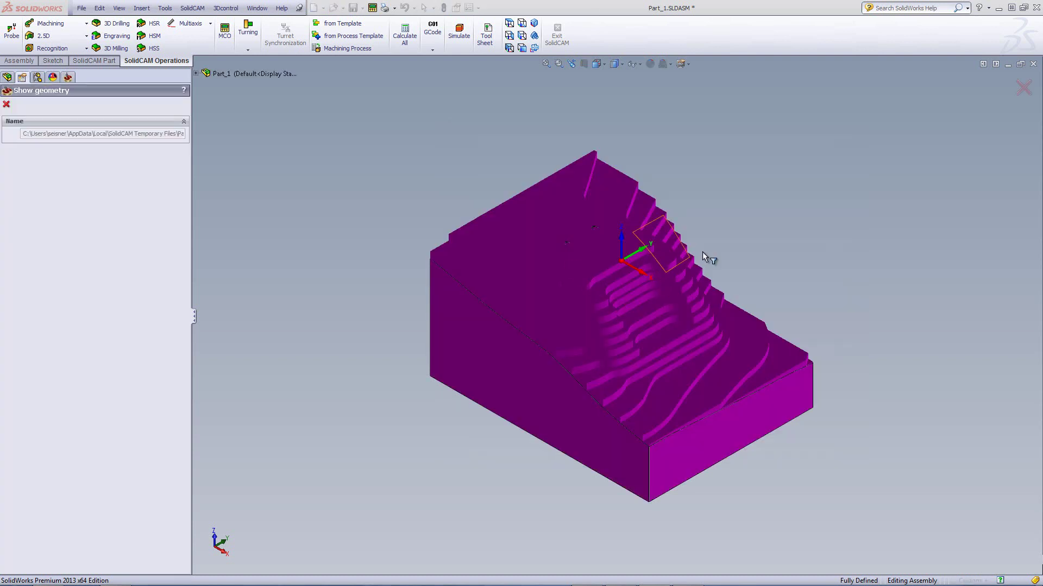
{"action": "right_click", "coordinate": [734, 225]}
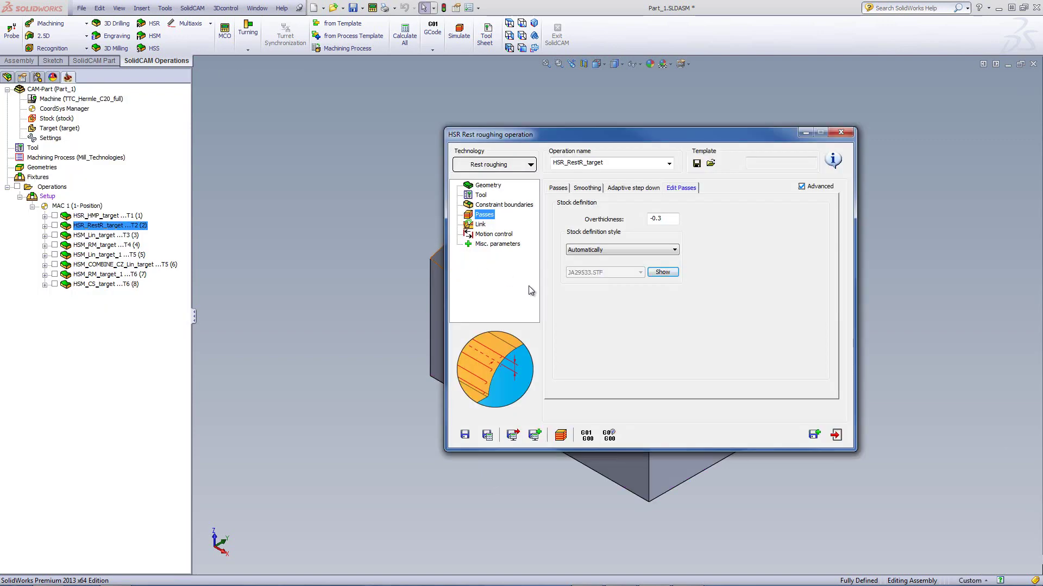
Step: Run the SolidVerify simulation of the HSR_RestR_target rest roughing operation
{"action": "left_click", "coordinate": [561, 434]}
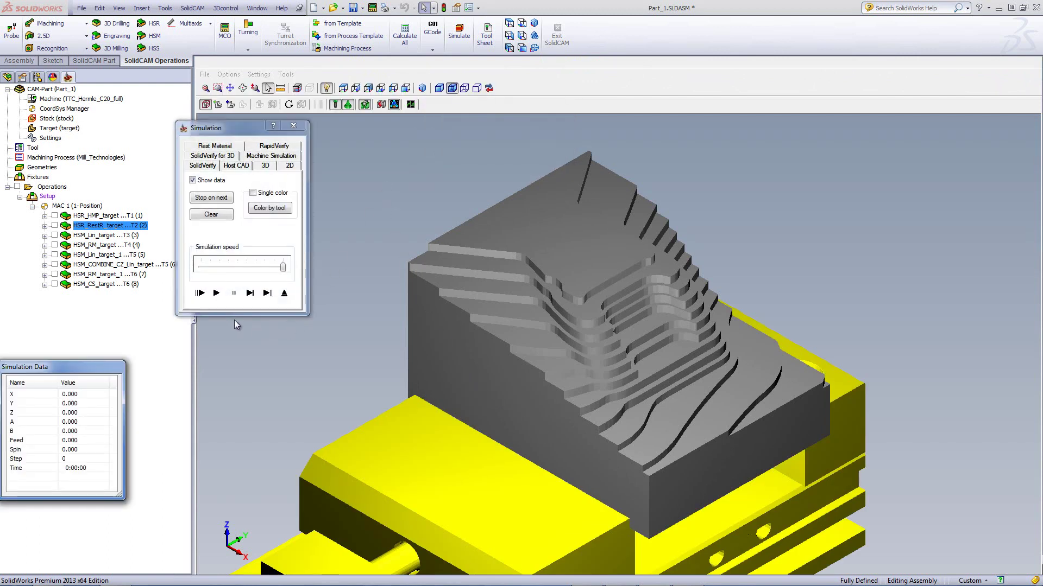
{"action": "left_click", "coordinate": [217, 297]}
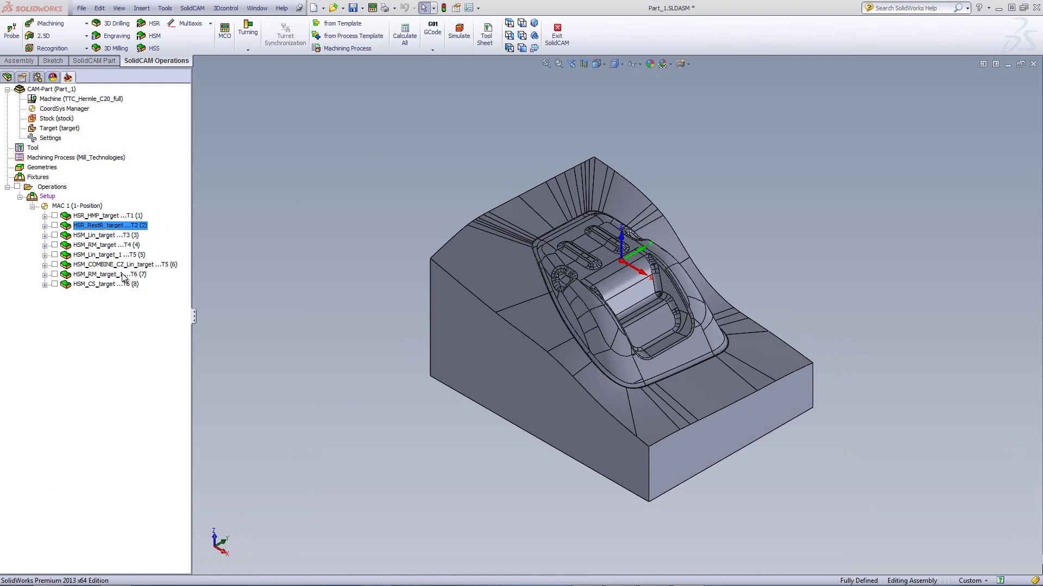
Step: Open the HSM_Lin_target operation, review its tool and fillet settings, and move the dialog aside to expose the part
{"action": "double_click", "coordinate": [101, 235]}
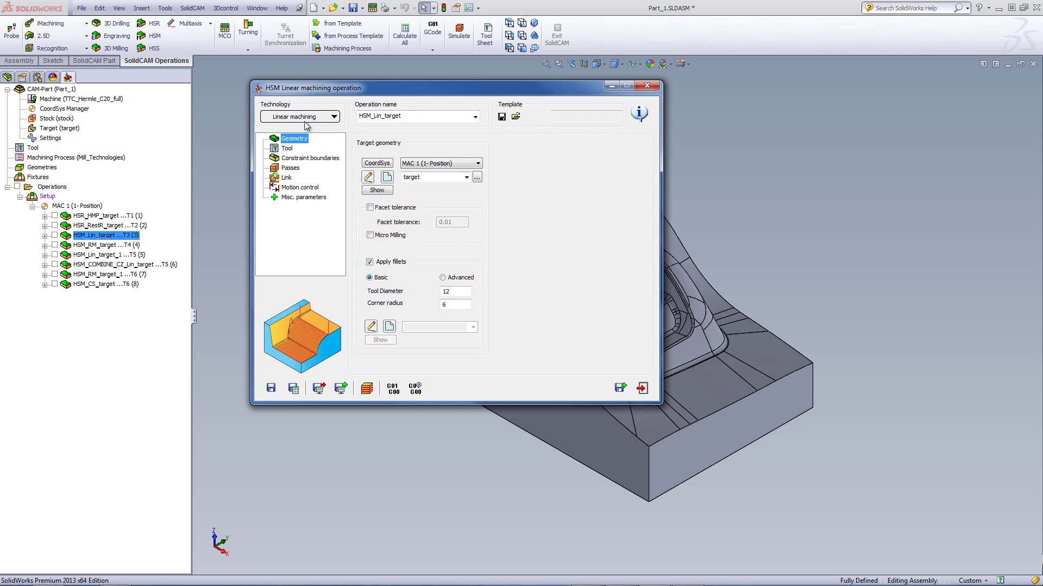
{"action": "left_click", "coordinate": [292, 149]}
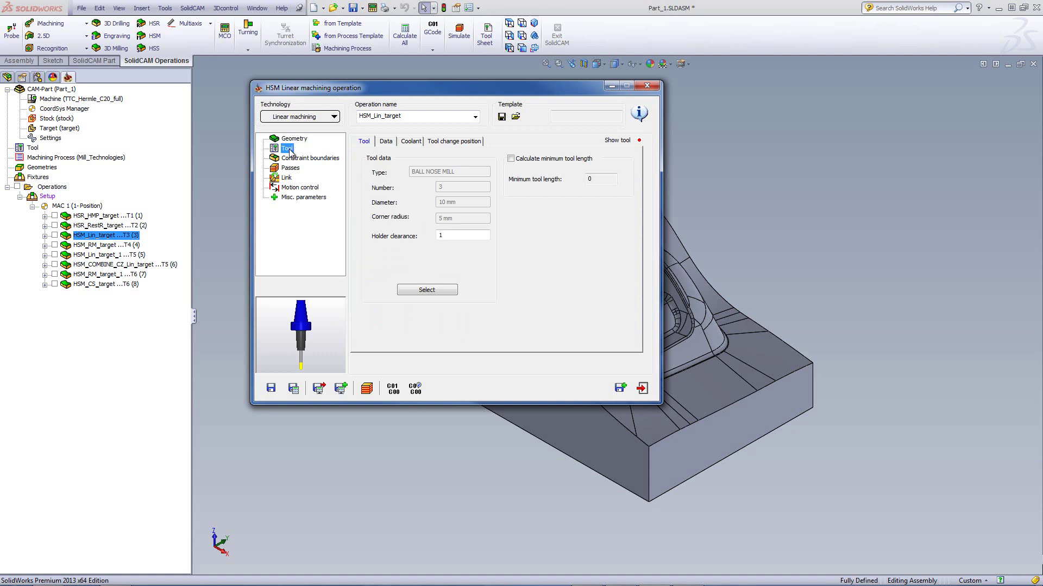
{"action": "left_click", "coordinate": [292, 142]}
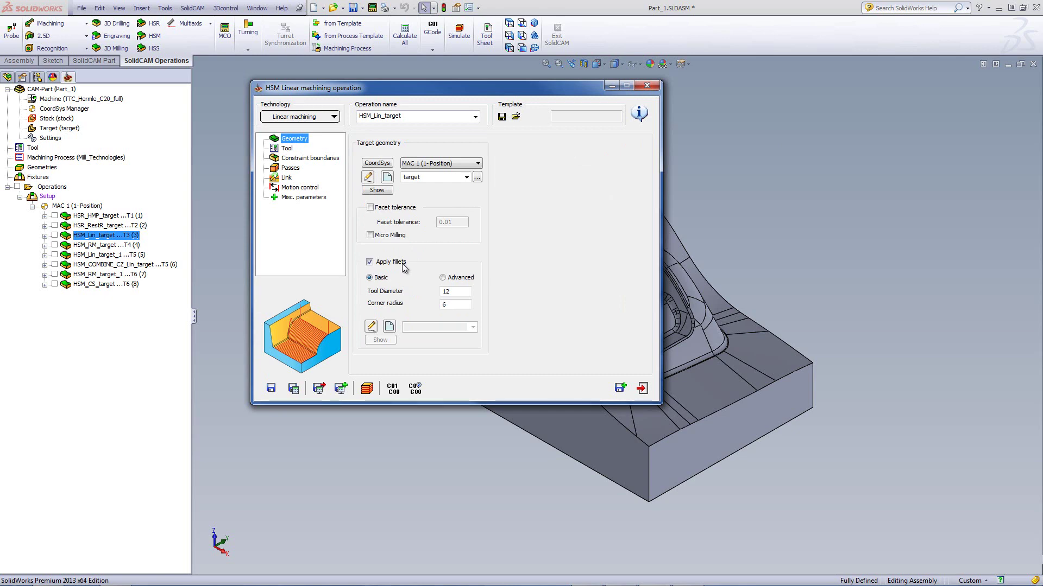
{"action": "left_click_drag", "start_coordinate": [455, 86], "coordinate": [314, 69]}
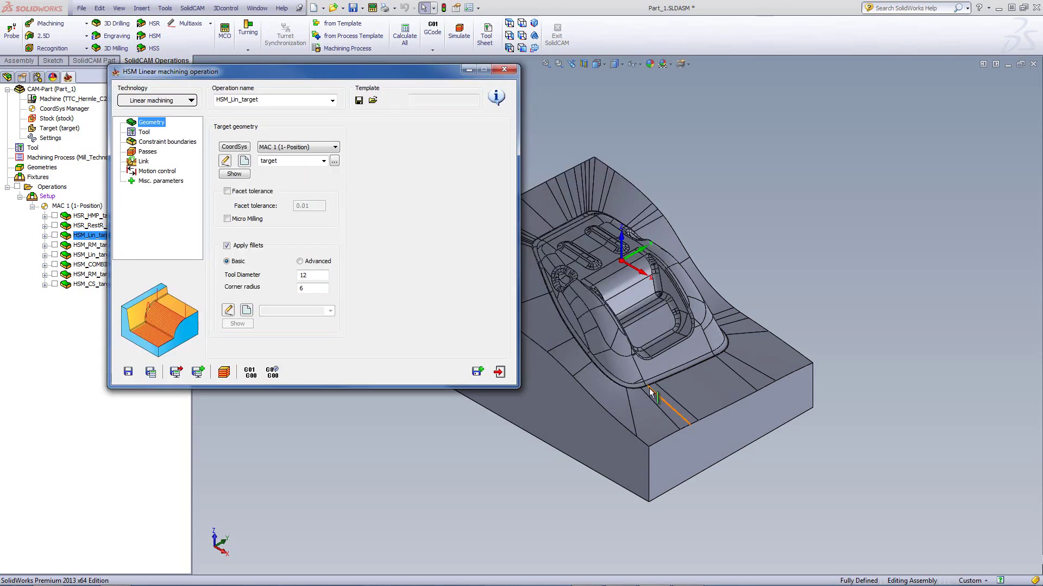
{"action": "left_click", "coordinate": [820, 283]}
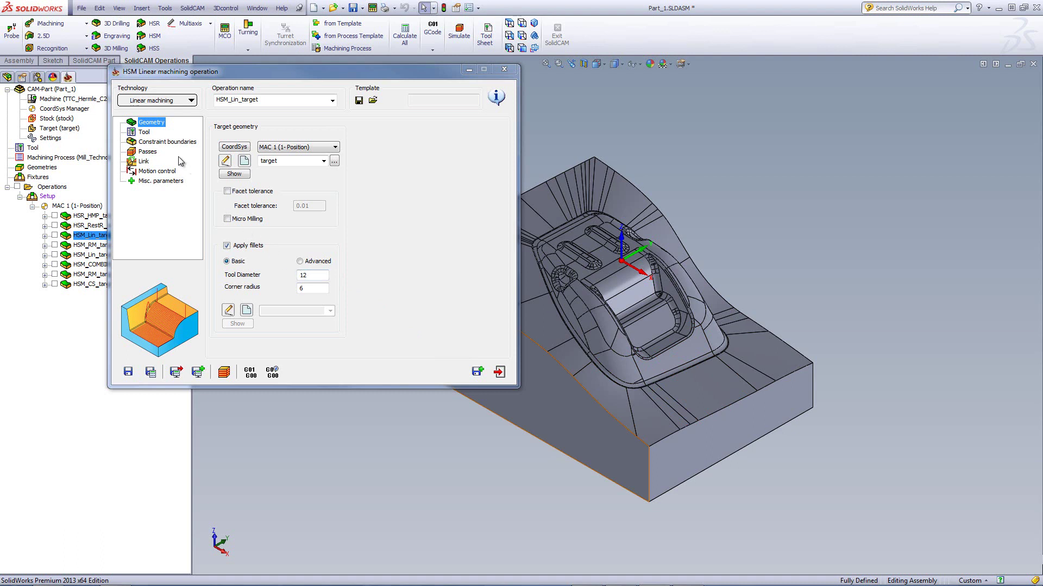
Step: Review the constraint boundaries of HSM_Lin_target and the wall offset and step over of its passes
{"action": "left_click", "coordinate": [163, 144]}
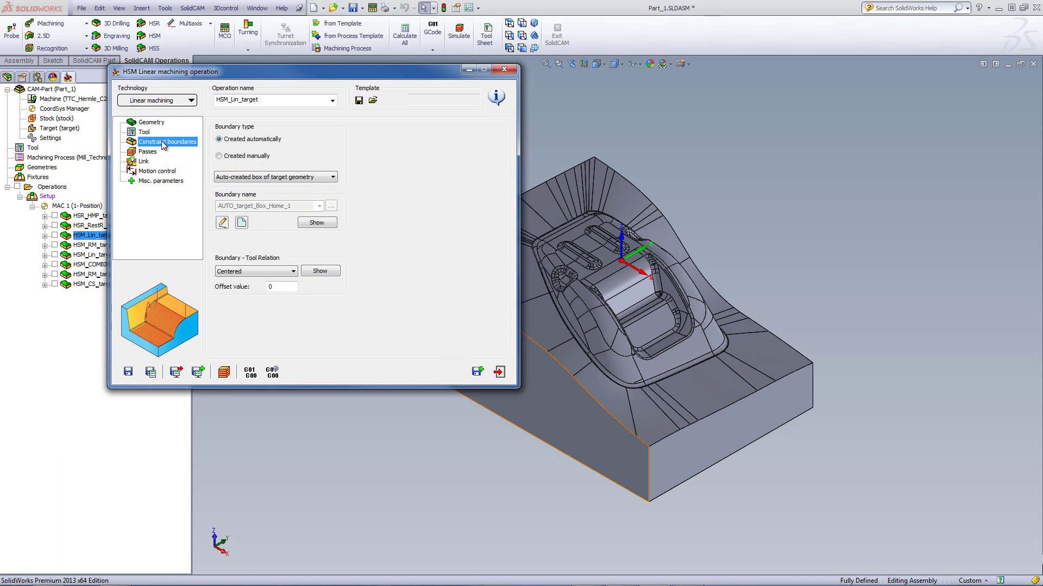
{"action": "left_click", "coordinate": [158, 153]}
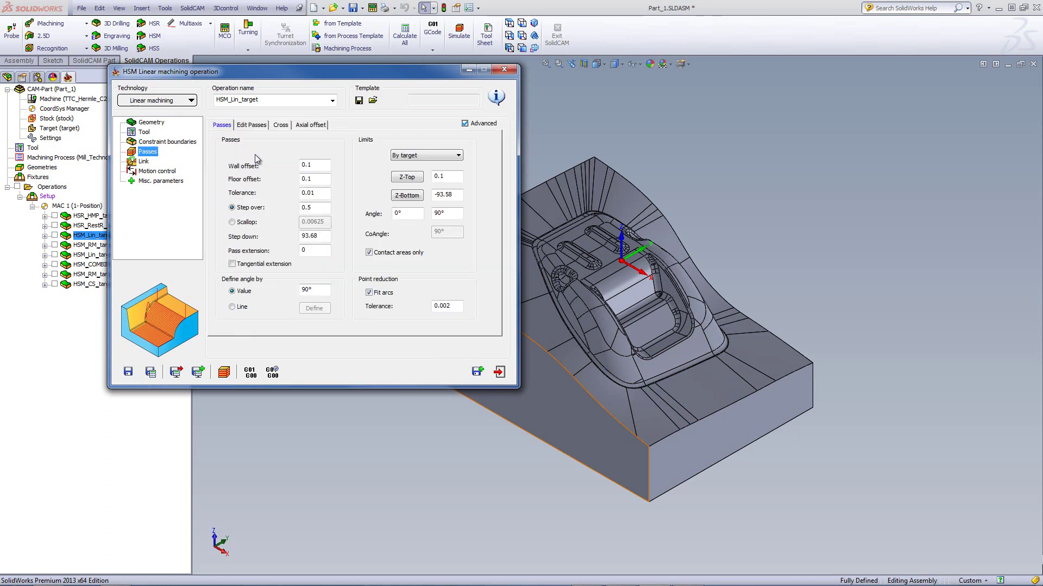
{"action": "left_click", "coordinate": [324, 164]}
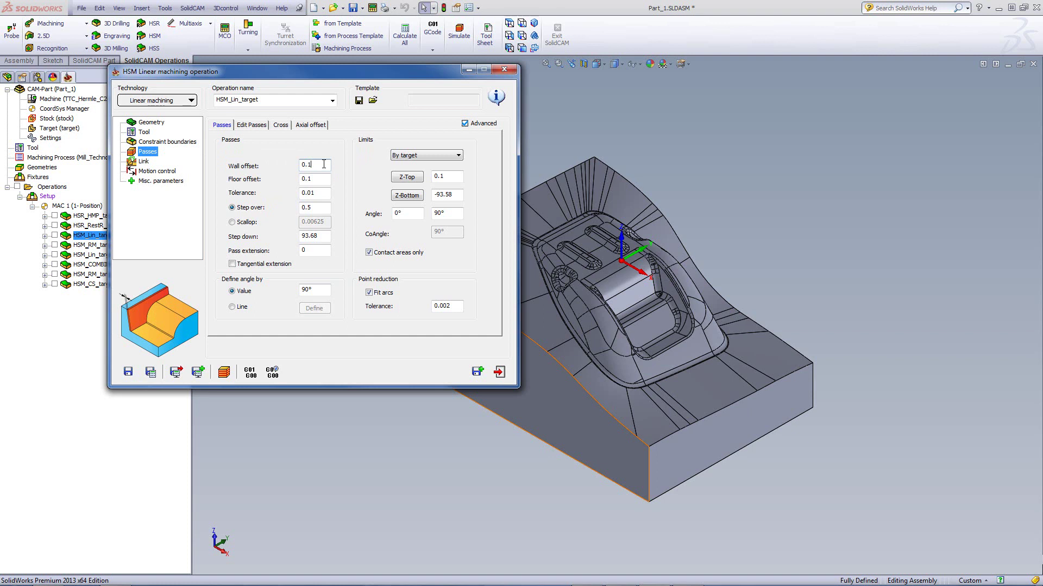
{"action": "left_click", "coordinate": [322, 209]}
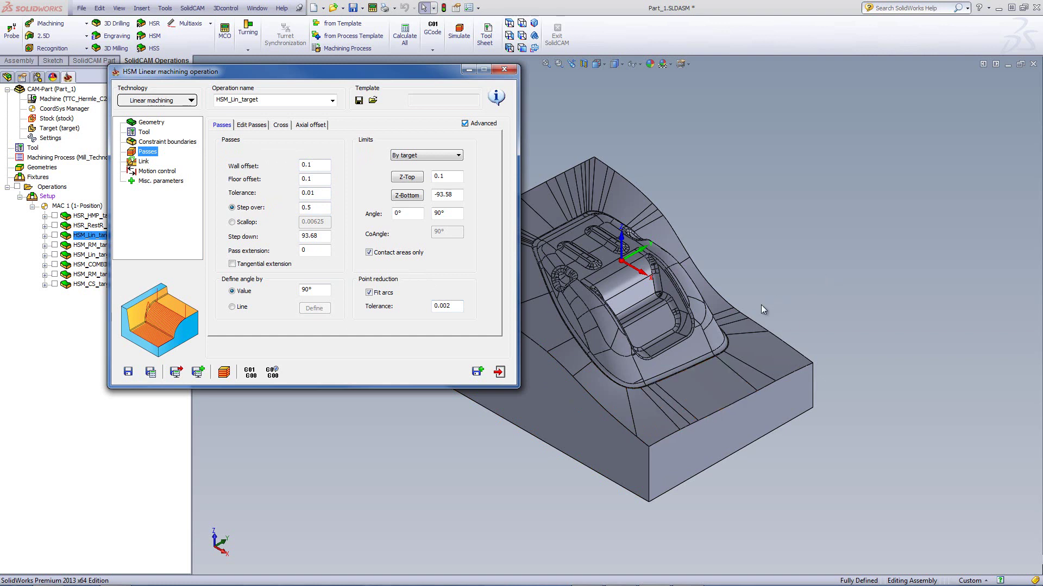
Step: Move the dialog aside, point out the two upper corners of the part's low end face, and check the angle value defining the linear passes
{"action": "left_click_drag", "start_coordinate": [374, 77], "coordinate": [226, 67]}
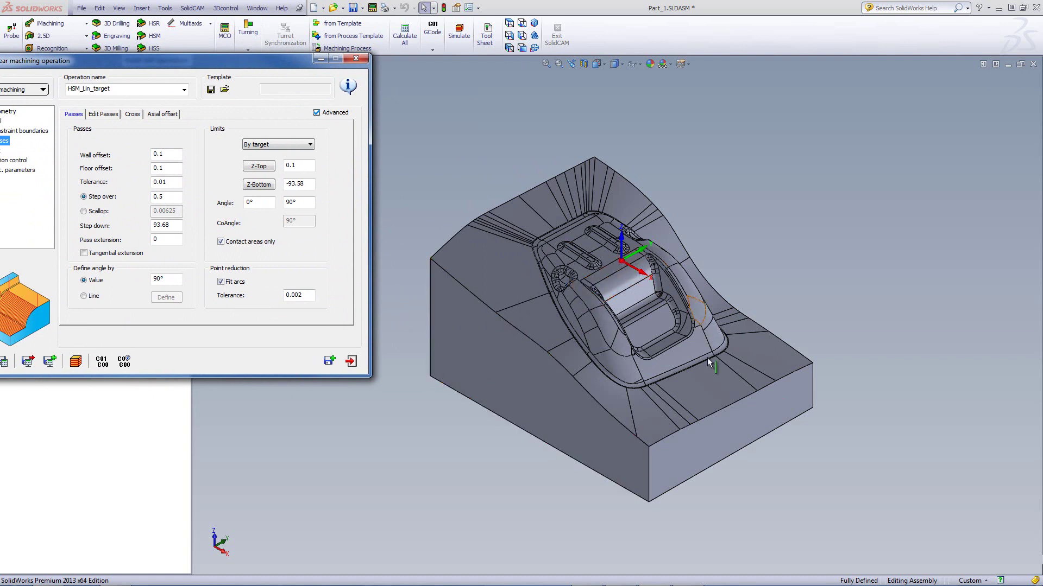
{"action": "left_click", "coordinate": [648, 448]}
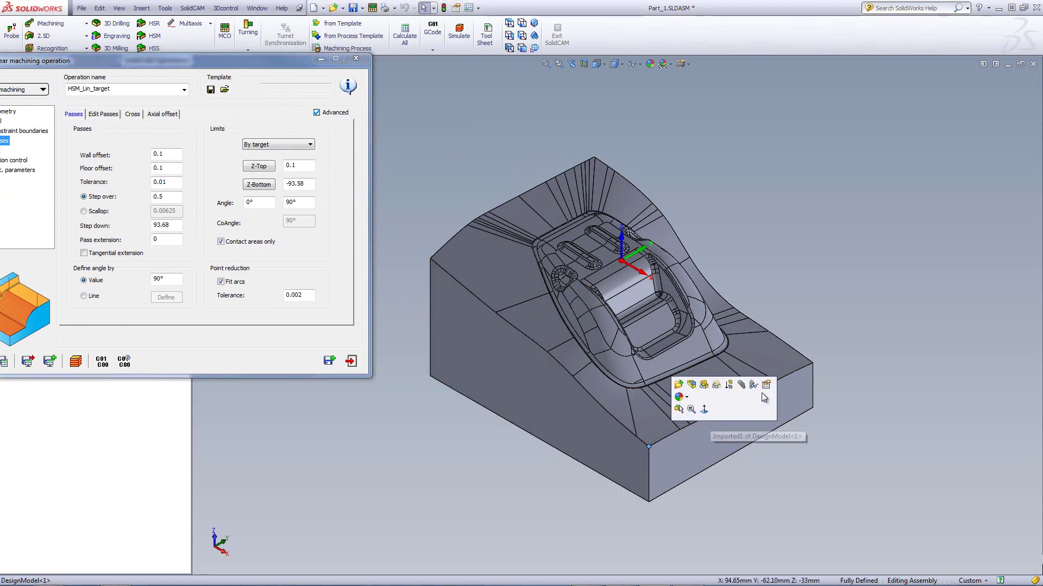
{"action": "left_click", "coordinate": [813, 362]}
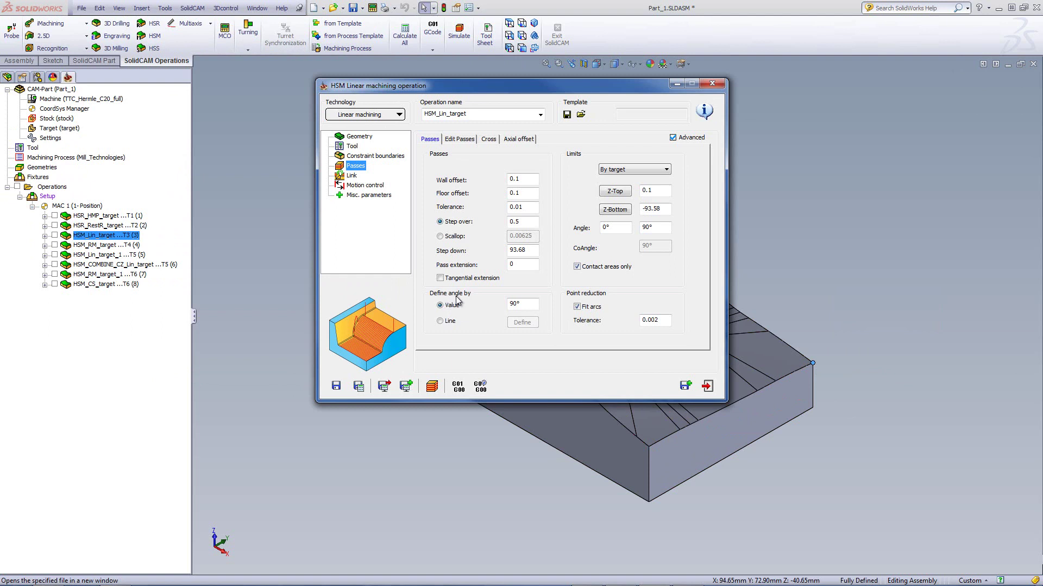
{"action": "left_click", "coordinate": [524, 304]}
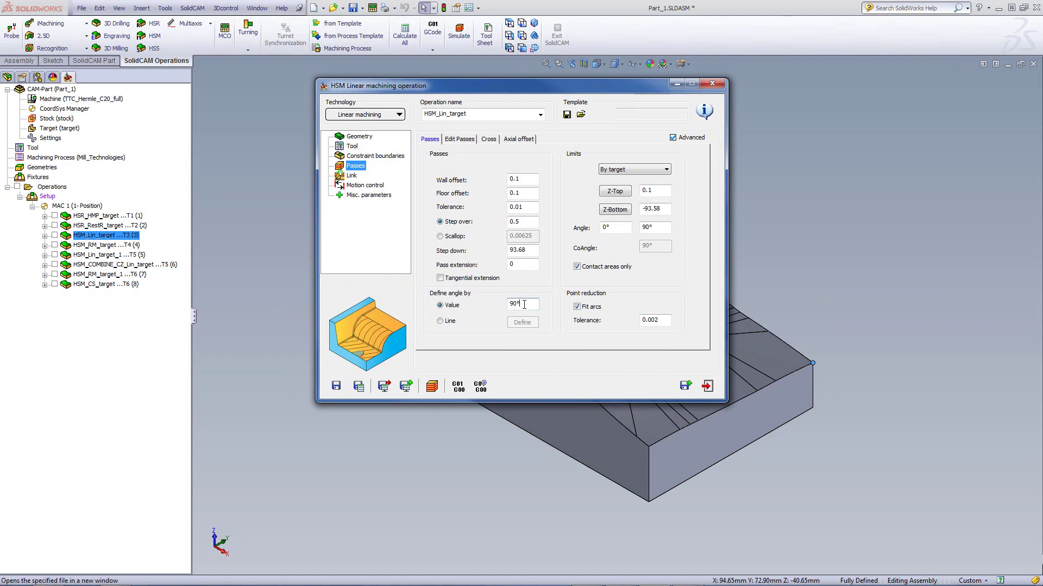
Step: Run the SolidVerify simulation of the HSM_Lin_target operation and pause it partway
{"action": "left_click", "coordinate": [433, 384]}
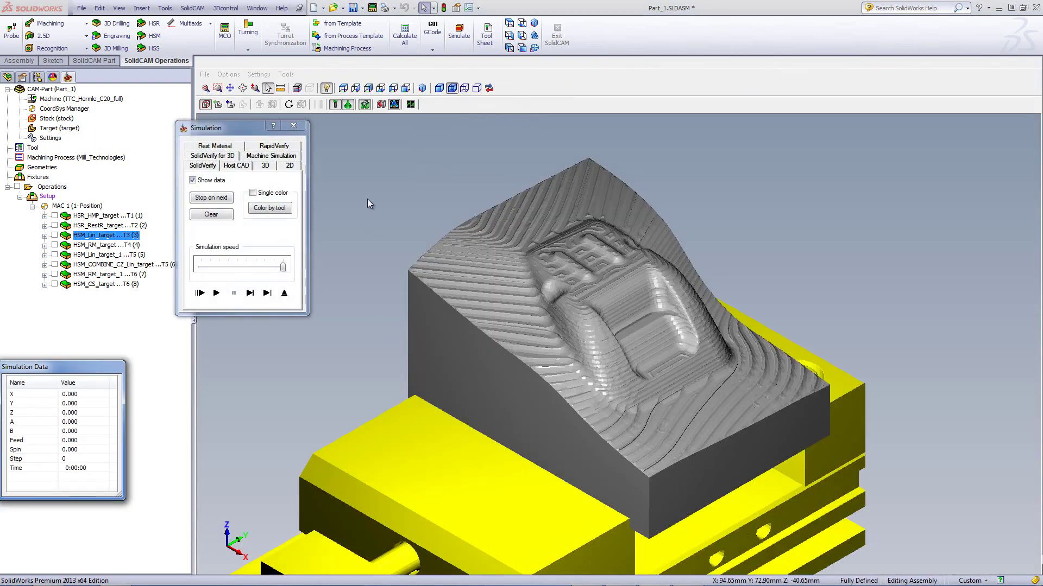
{"action": "left_click", "coordinate": [217, 298]}
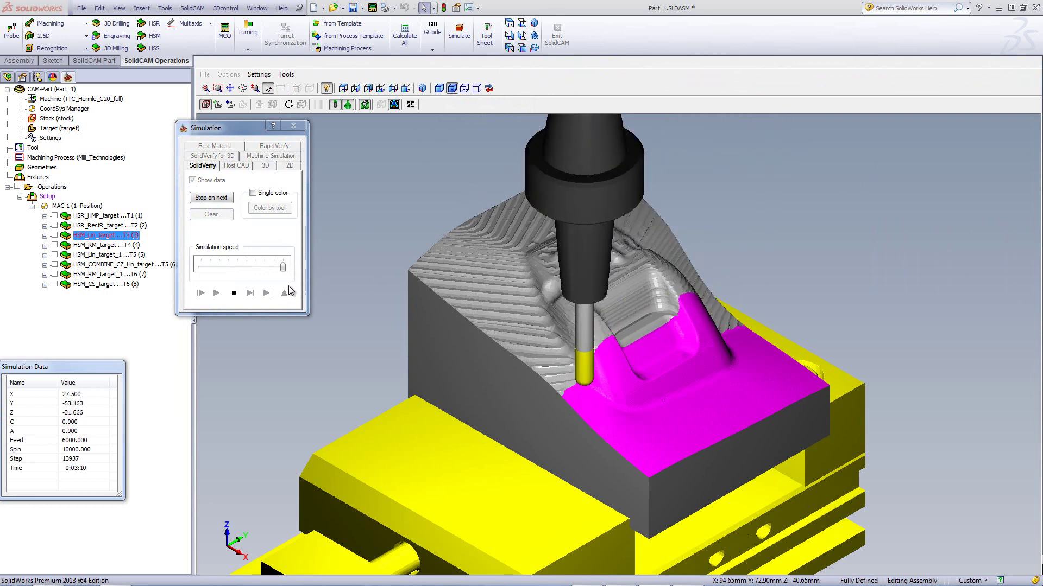
{"action": "left_click", "coordinate": [234, 294]}
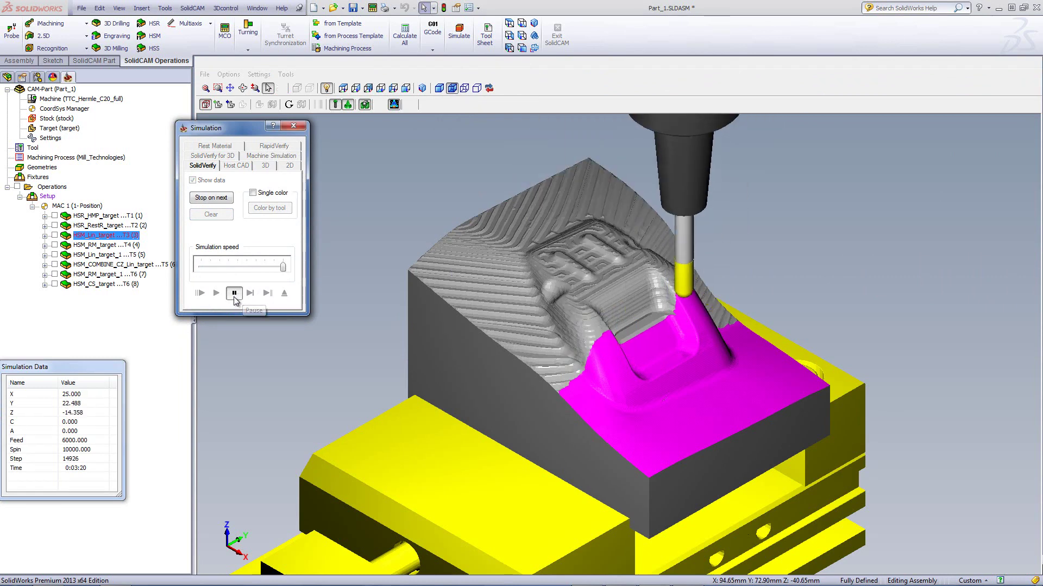
Step: Simulate HSM_Lin_target in Host CAD mode without Solid Verification, examine the tool path spacing around the fillet up close, and exit the simulation
{"action": "left_click", "coordinate": [237, 166]}
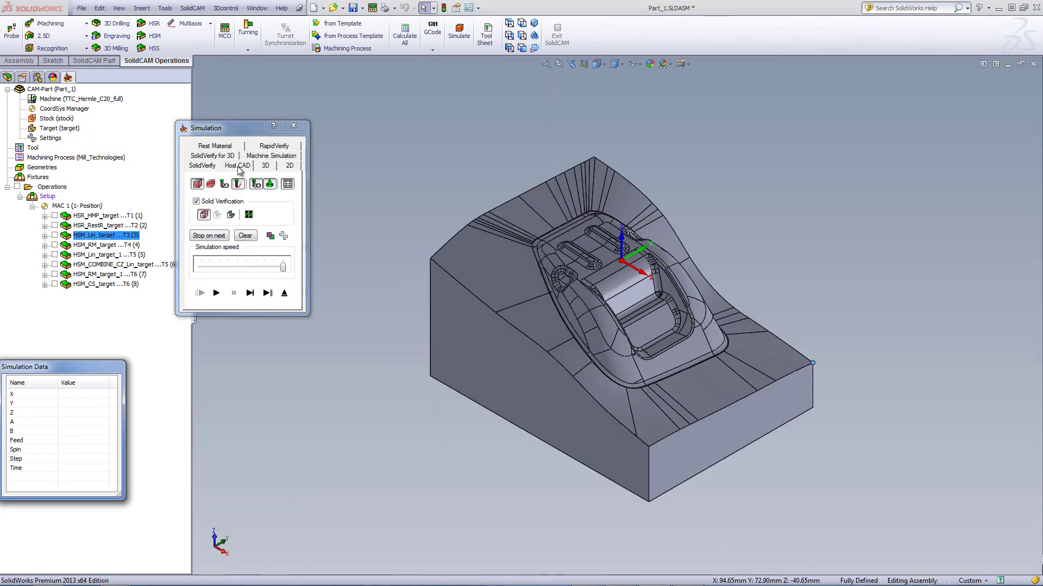
{"action": "left_click", "coordinate": [196, 202]}
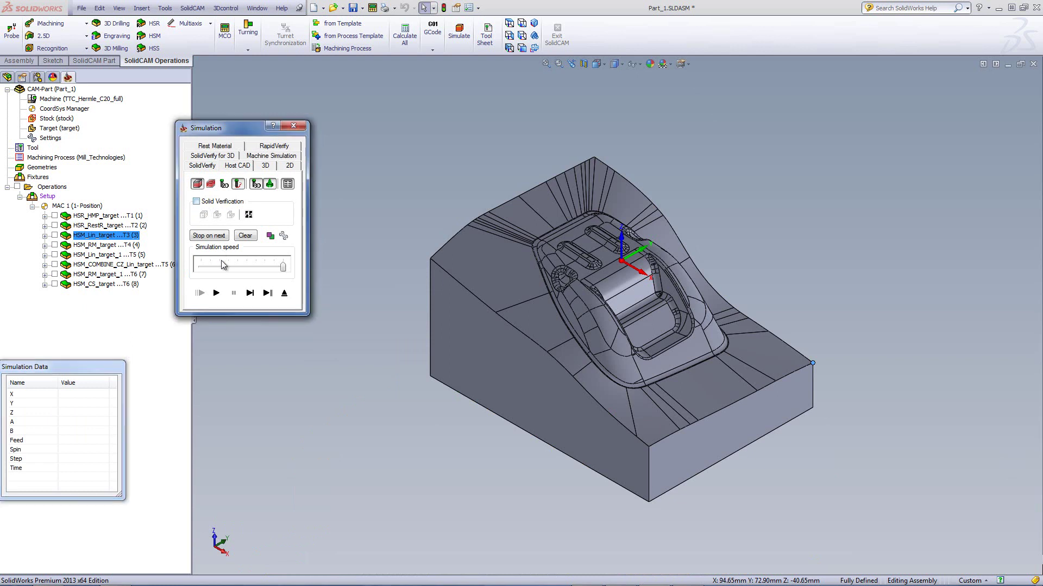
{"action": "left_click", "coordinate": [216, 292]}
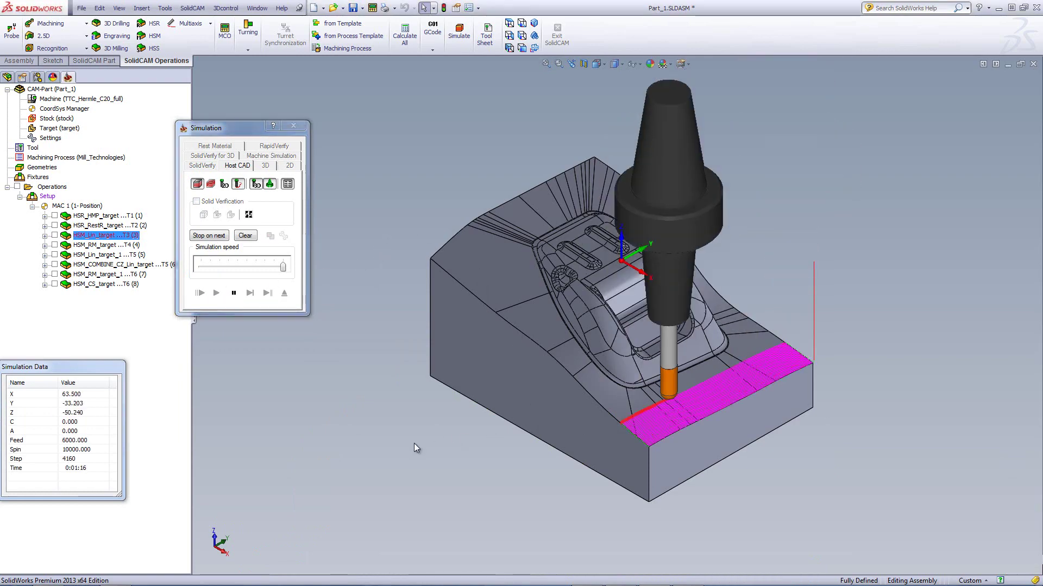
{"action": "scroll", "coordinate": [573, 370], "scroll_direction": "down", "scroll_amount": 5}
{"action": "scroll", "coordinate": [557, 364], "scroll_direction": "down", "scroll_amount": 8}
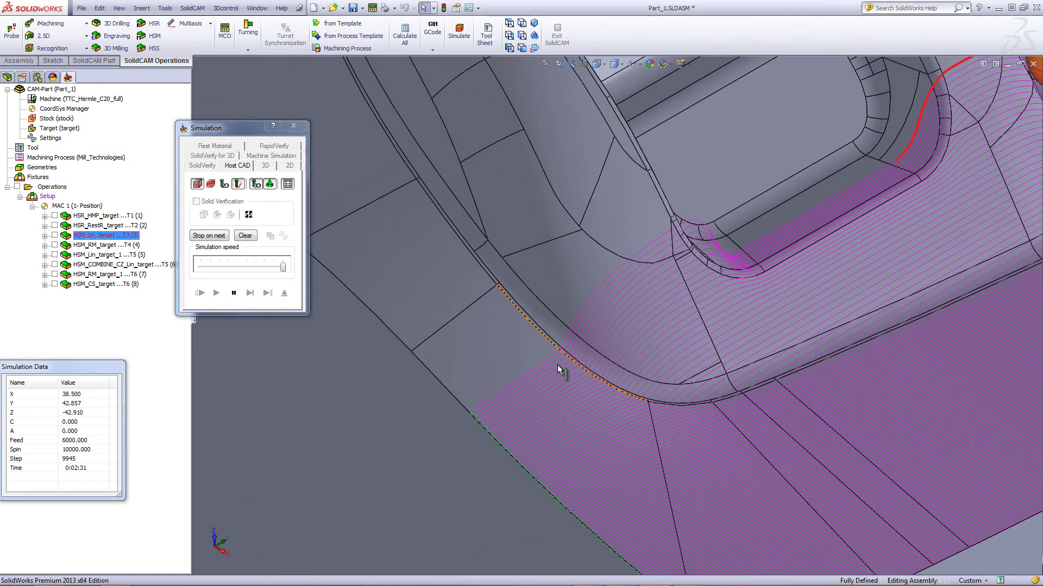
{"action": "scroll", "coordinate": [550, 329], "scroll_direction": "down", "scroll_amount": 3}
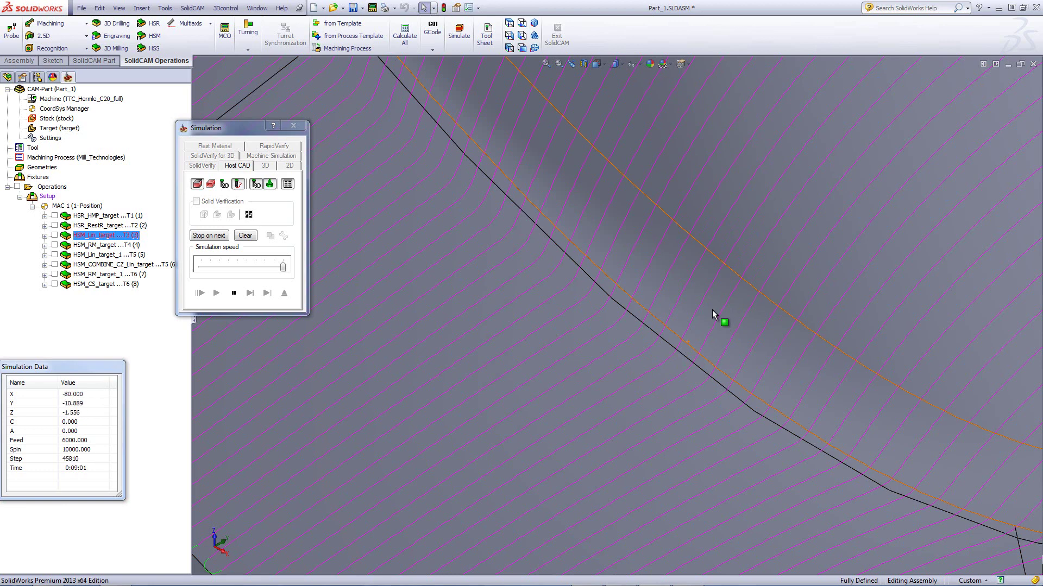
{"action": "mouse_move", "coordinate": [712, 310]}
{"action": "middle_mouse_down"}
{"action": "mouse_move", "coordinate": [656, 364]}
{"action": "mouse_move", "coordinate": [701, 328]}
{"action": "middle_mouse_up"}
{"action": "mouse_move", "coordinate": [731, 279]}
{"action": "middle_mouse_down"}
{"action": "mouse_move", "coordinate": [663, 367]}
{"action": "mouse_move", "coordinate": [695, 329]}
{"action": "middle_mouse_up"}
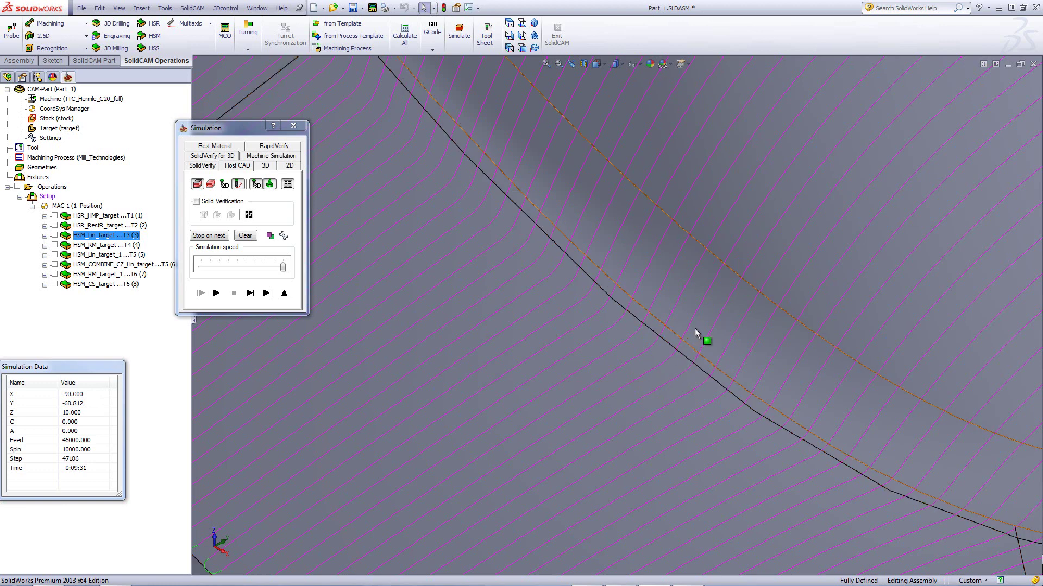
{"action": "left_click", "coordinate": [284, 294]}
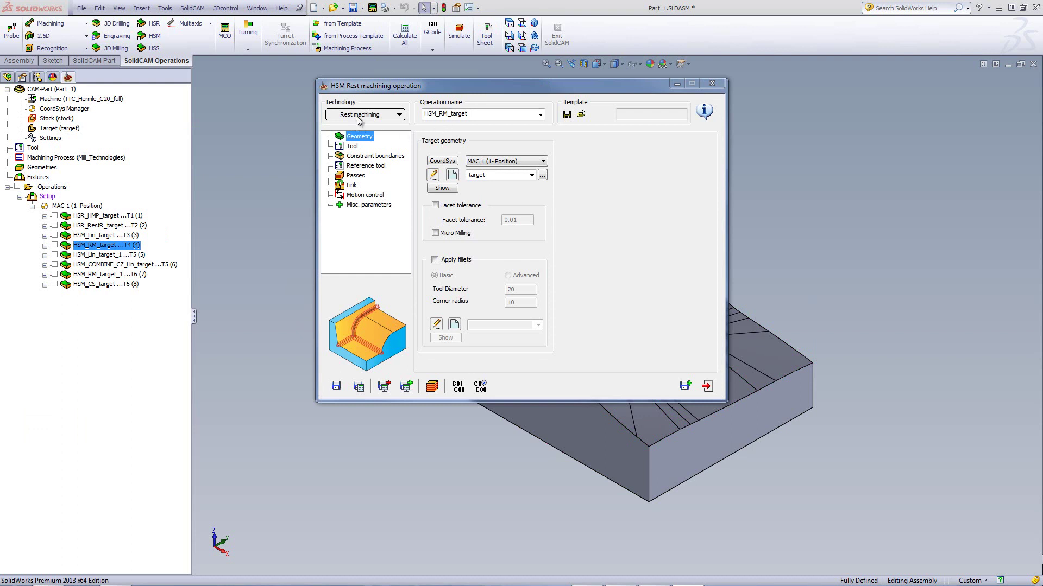
Step: Review the tool, constraint boundaries, reference tool, geometry fillet settings and passes of the HSM_RM_target rest machining operation
{"action": "left_click", "coordinate": [352, 147]}
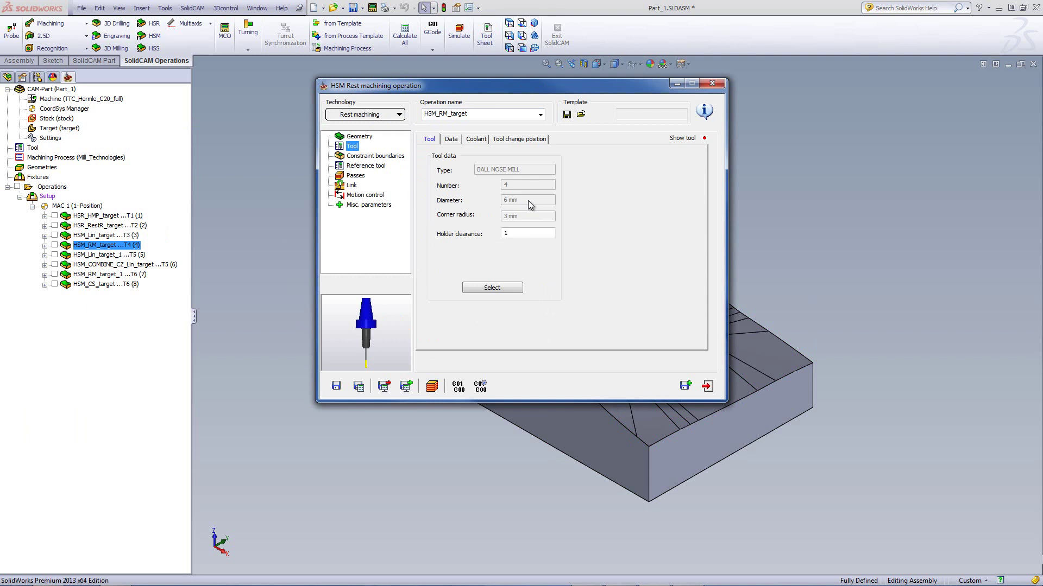
{"action": "left_click", "coordinate": [380, 157]}
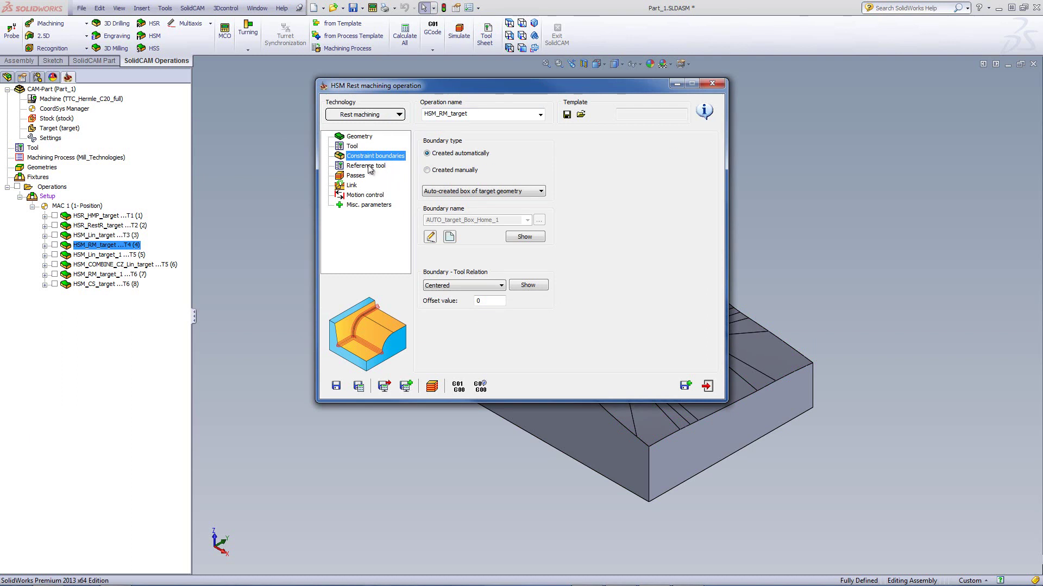
{"action": "left_click", "coordinate": [368, 166]}
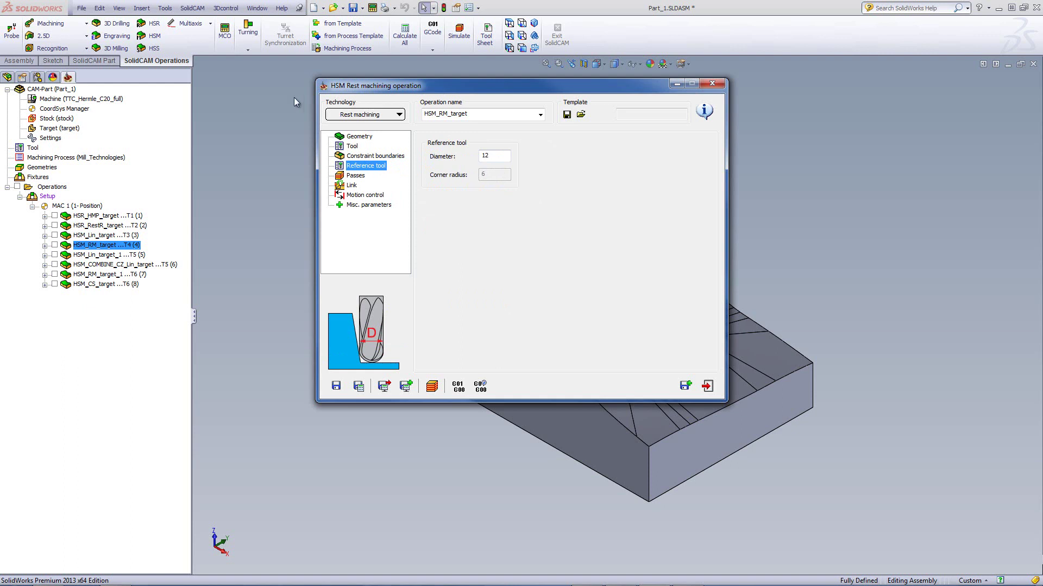
{"action": "left_click", "coordinate": [354, 137]}
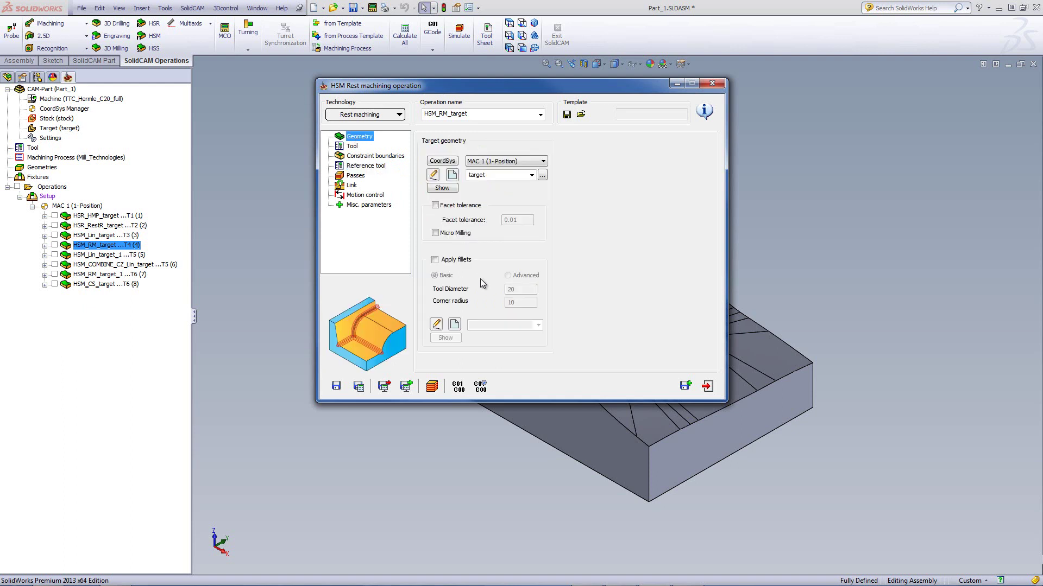
{"action": "left_click", "coordinate": [356, 177]}
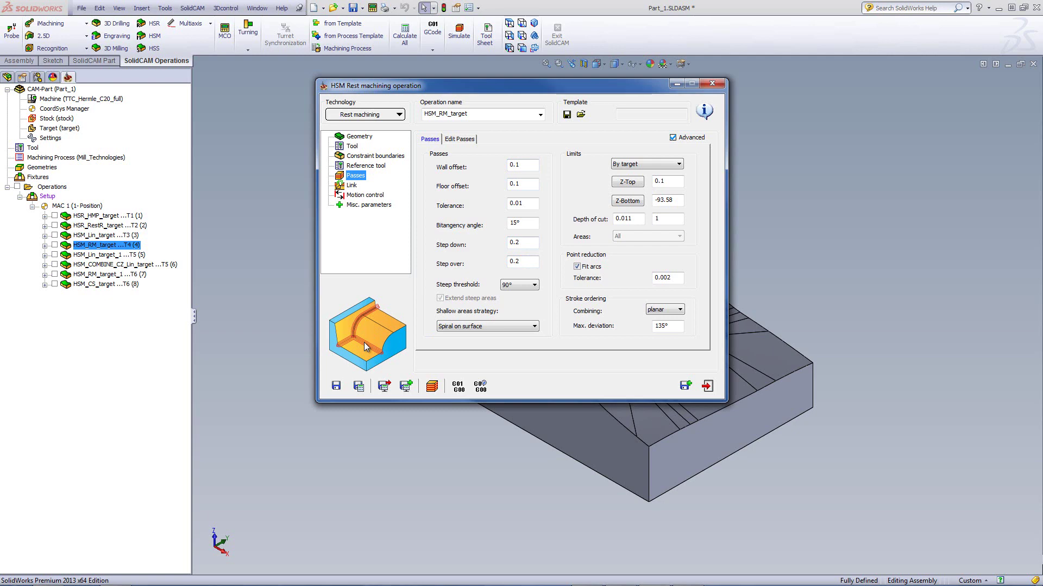
Step: Run the SolidVerify simulation of the HSM_RM_target rest machining operation
{"action": "left_click", "coordinate": [431, 386]}
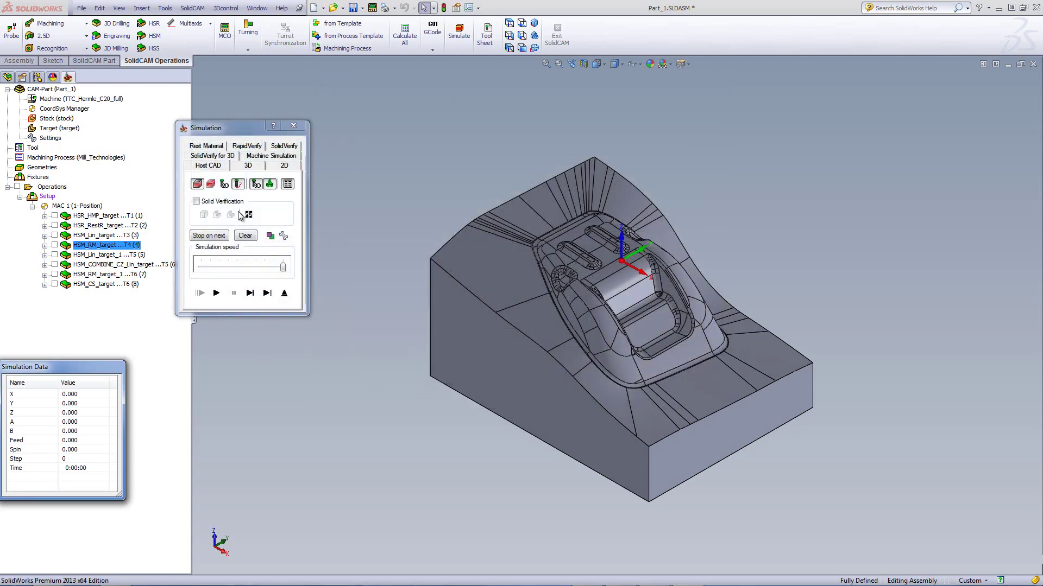
{"action": "left_click", "coordinate": [283, 146]}
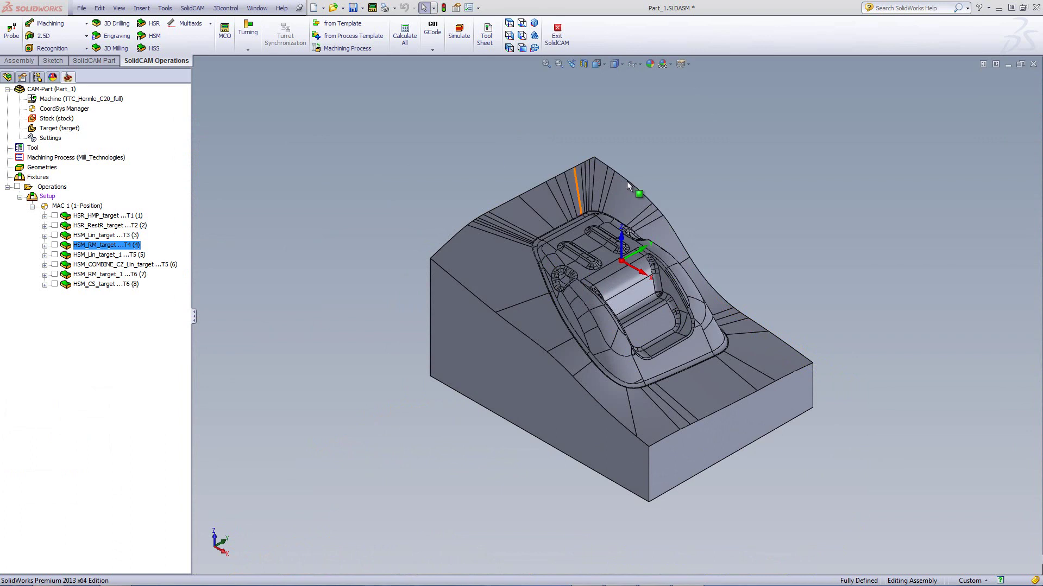
Step: Open the HSM_Lin_target_1 operation and review its fillet settings and tool, moving the dialog aside briefly to expose the part
{"action": "middle_click_drag", "start_coordinate": [715, 214], "coordinate": [712, 222]}
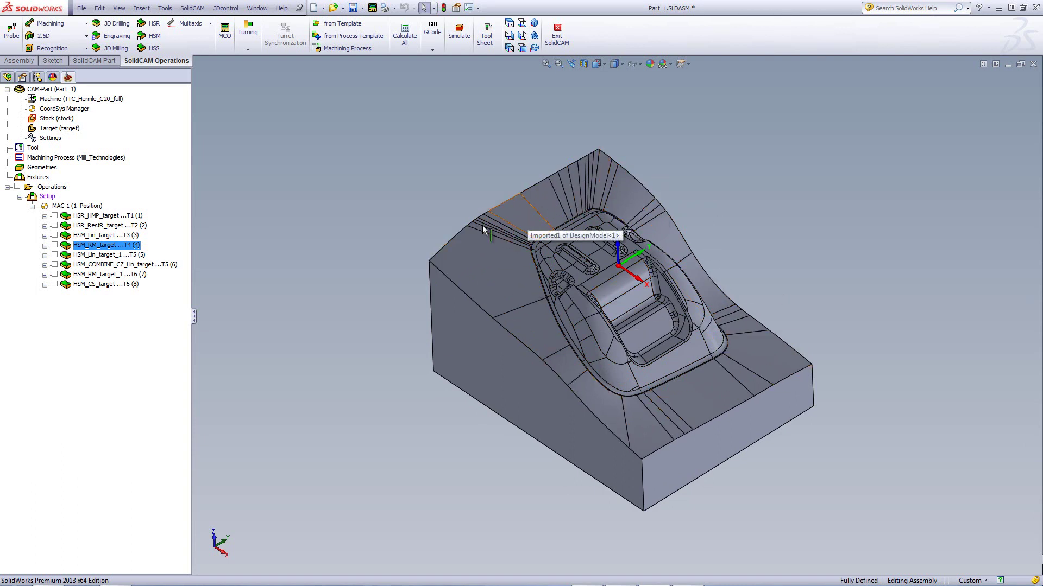
{"action": "double_click", "coordinate": [101, 255]}
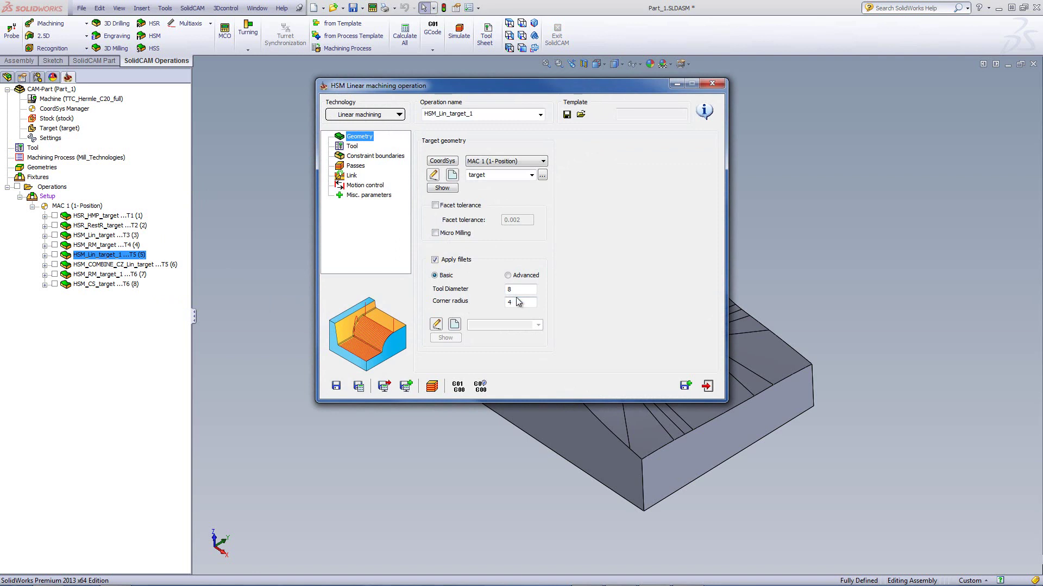
{"action": "left_click_drag", "start_coordinate": [489, 85], "coordinate": [218, 91]}
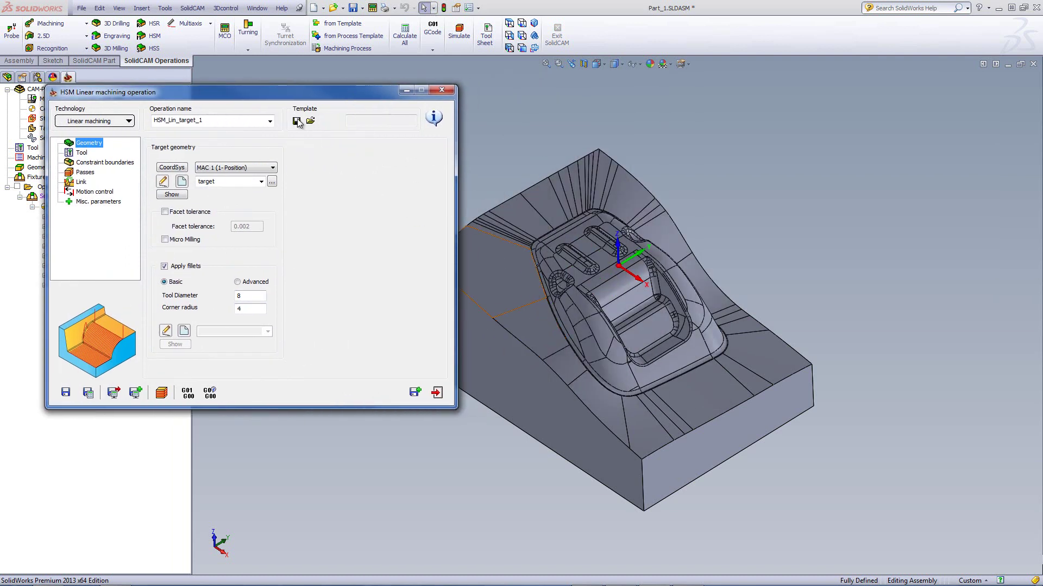
{"action": "left_click_drag", "start_coordinate": [320, 95], "coordinate": [570, 84]}
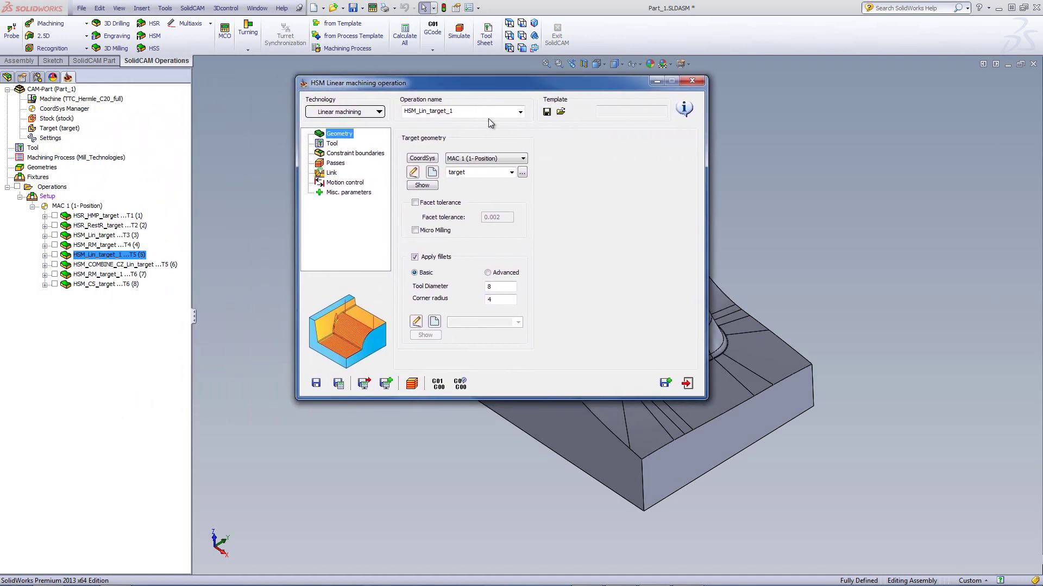
{"action": "left_click", "coordinate": [332, 144]}
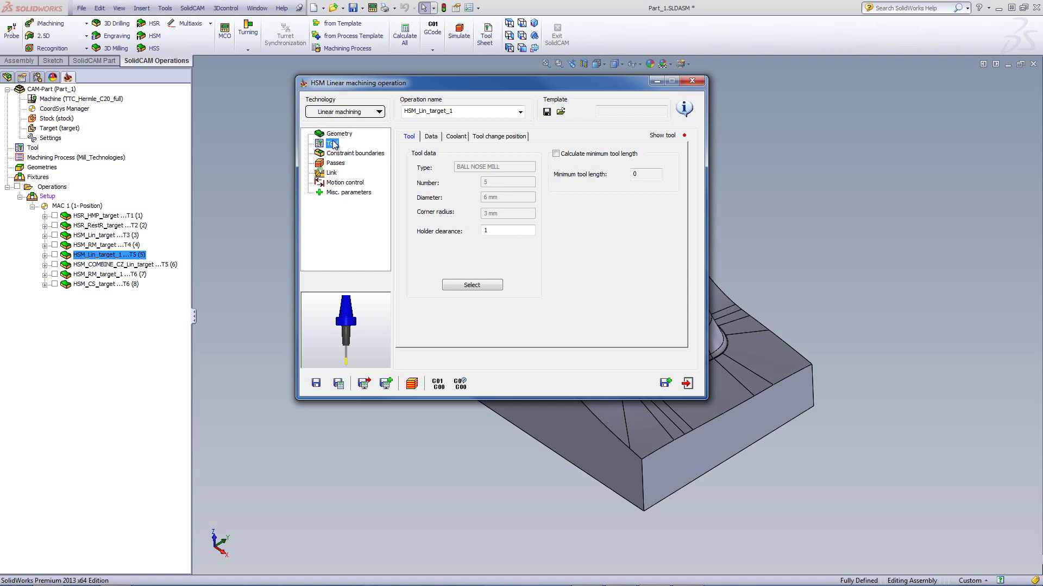
Step: Review the manually created tool contact areas boundary of HSM_Lin_target_1 and display its chains on the part, closing the chain display again
{"action": "left_click", "coordinate": [359, 154]}
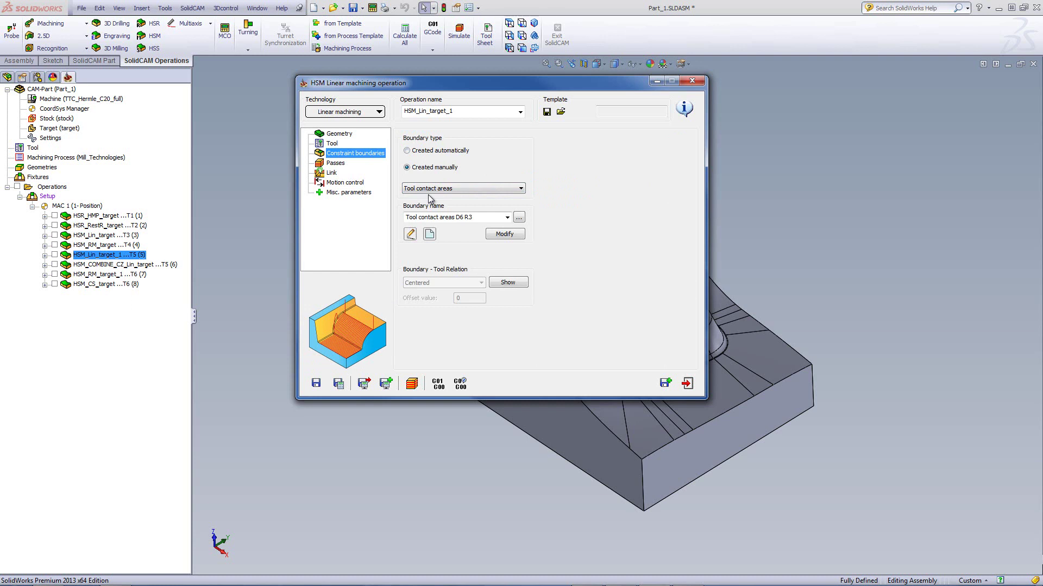
{"action": "left_click", "coordinate": [504, 235]}
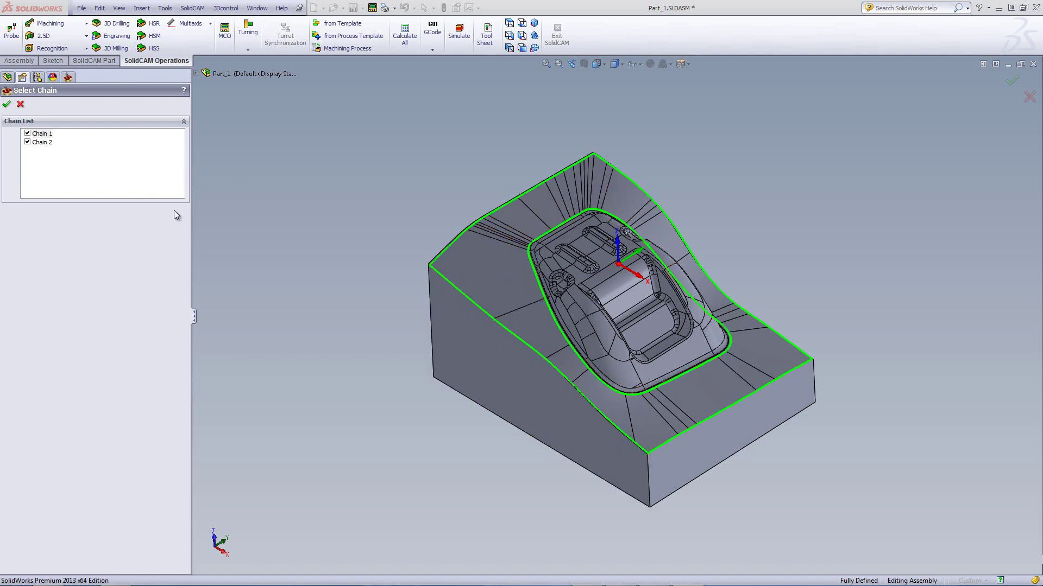
{"action": "key", "text": "Return"}
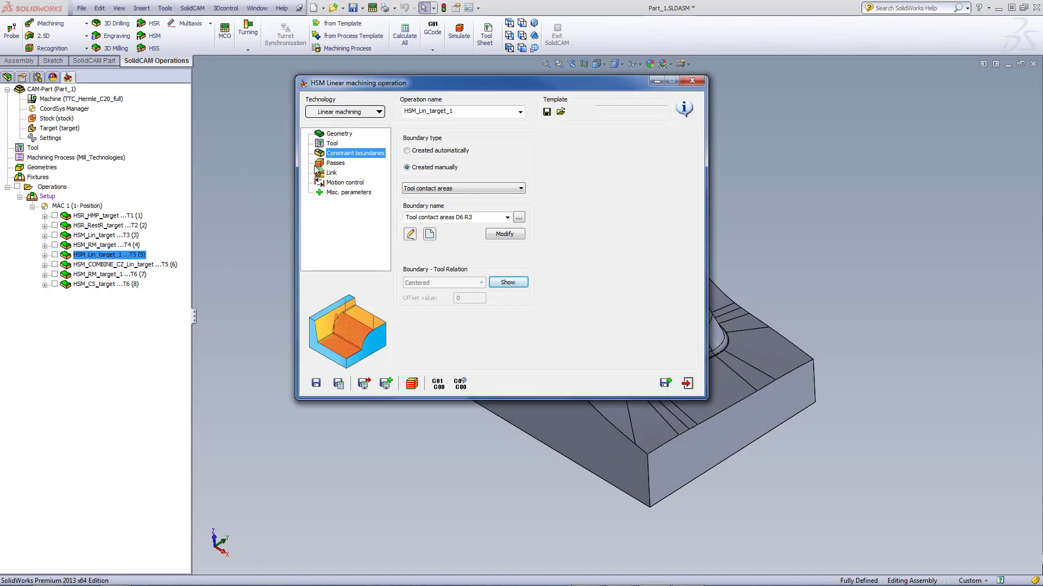
Step: Review the passes of HSM_Lin_target_1, checking the wall offset, step over and machining angle settings
{"action": "left_click", "coordinate": [336, 167]}
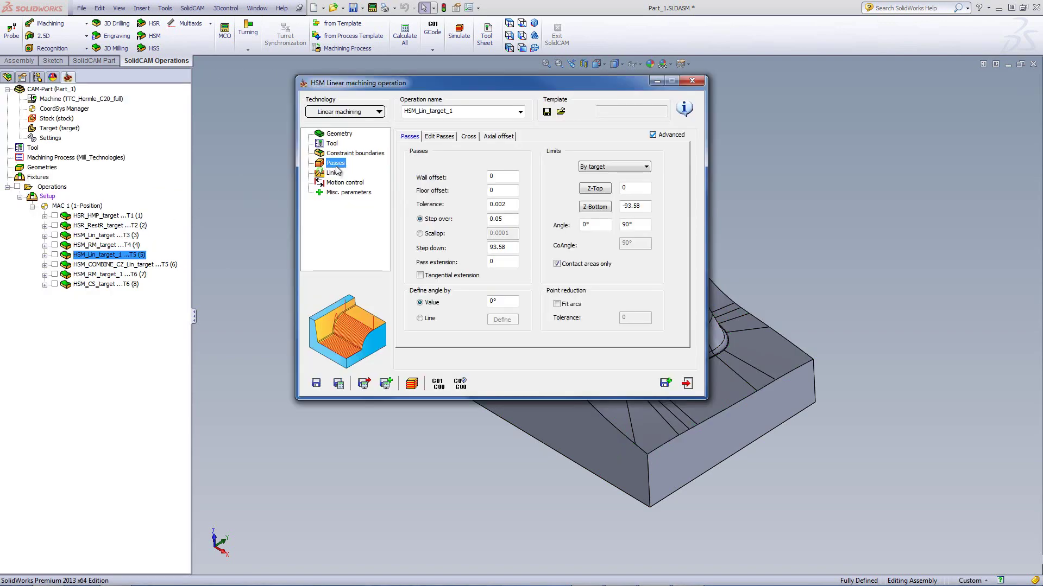
{"action": "left_click", "coordinate": [498, 176]}
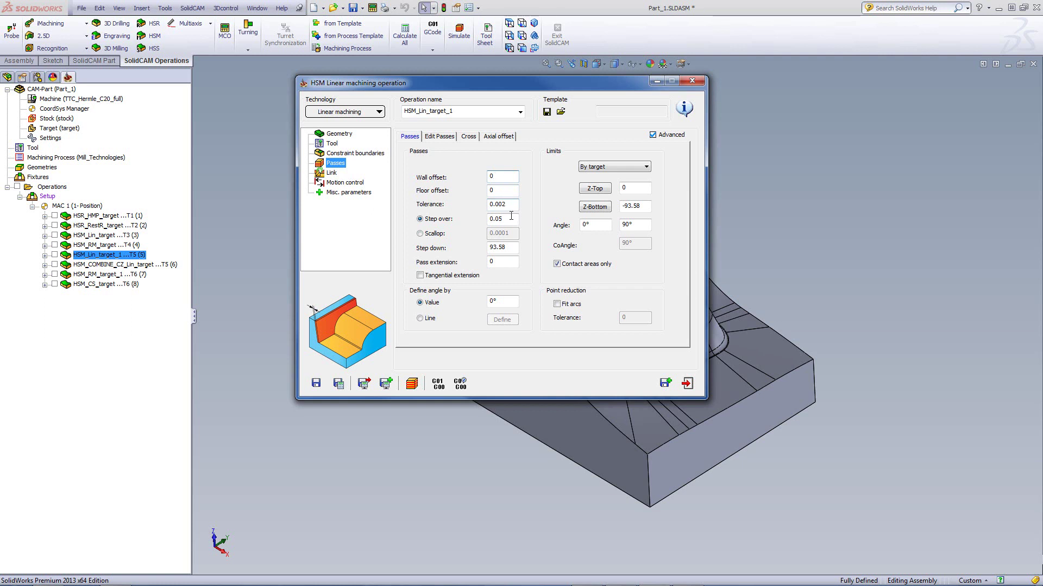
{"action": "left_click", "coordinate": [510, 218]}
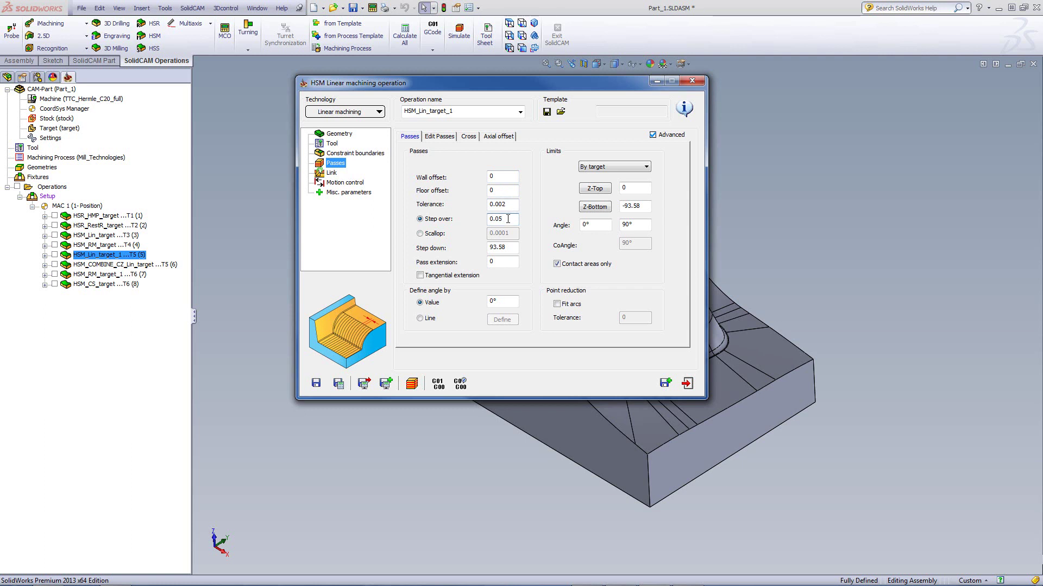
{"action": "left_click", "coordinate": [504, 304]}
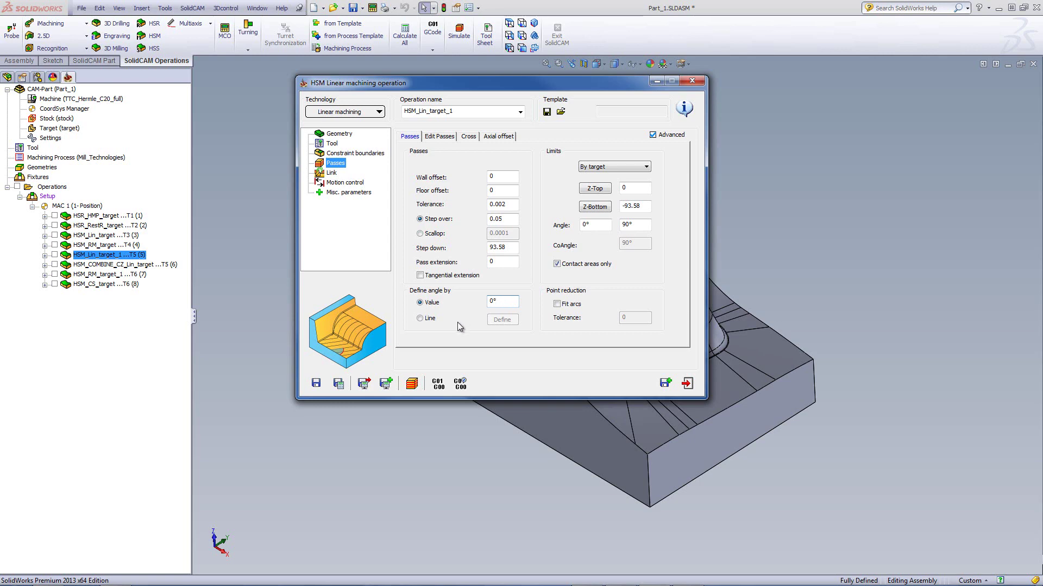
Step: Run the Host CAD simulation of HSM_Lin_target_1, inspect the linear toolpath around the central form closely and close the simulation
{"action": "left_click", "coordinate": [414, 383]}
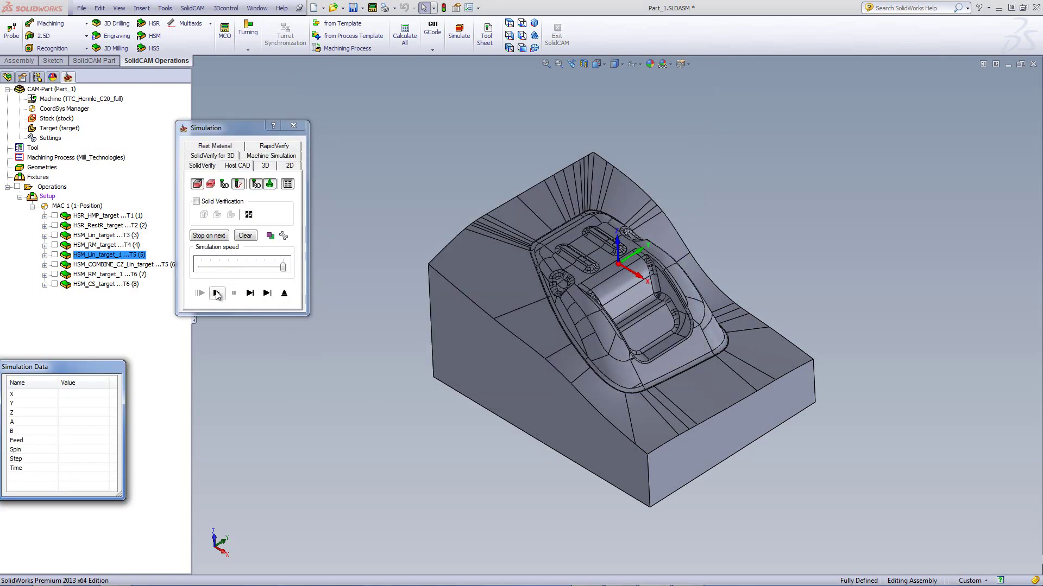
{"action": "left_click", "coordinate": [216, 294]}
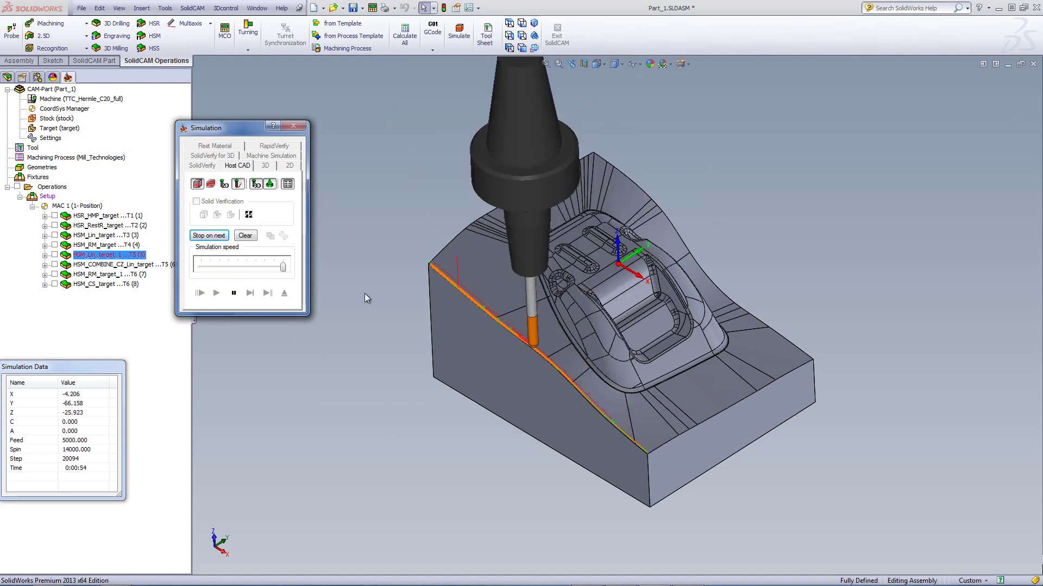
{"action": "scroll", "coordinate": [404, 222], "scroll_direction": "down", "scroll_amount": 3}
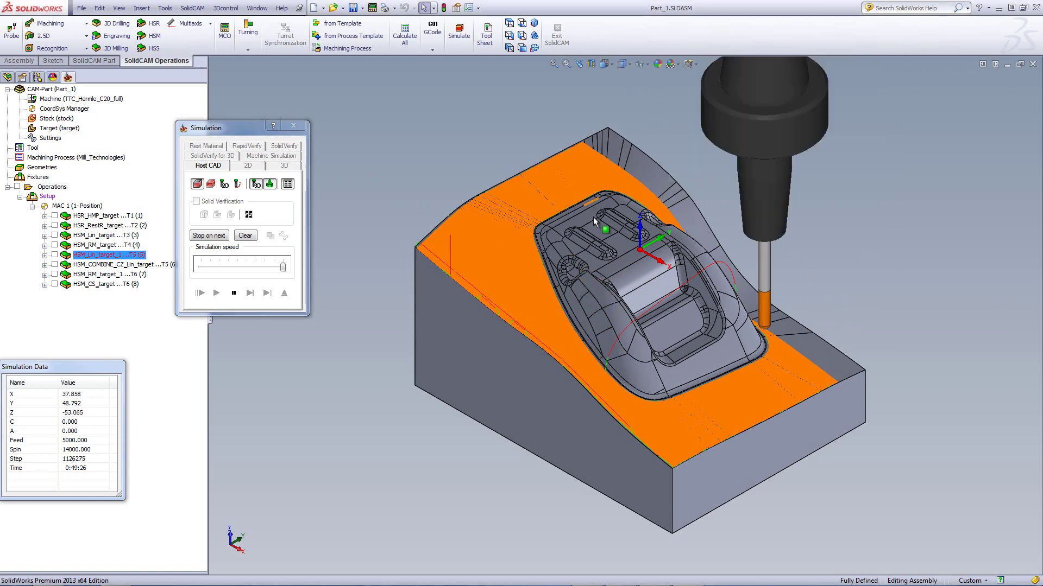
{"action": "scroll", "coordinate": [601, 274], "scroll_direction": "down", "scroll_amount": 4}
{"action": "scroll", "coordinate": [663, 271], "scroll_direction": "down", "scroll_amount": 3}
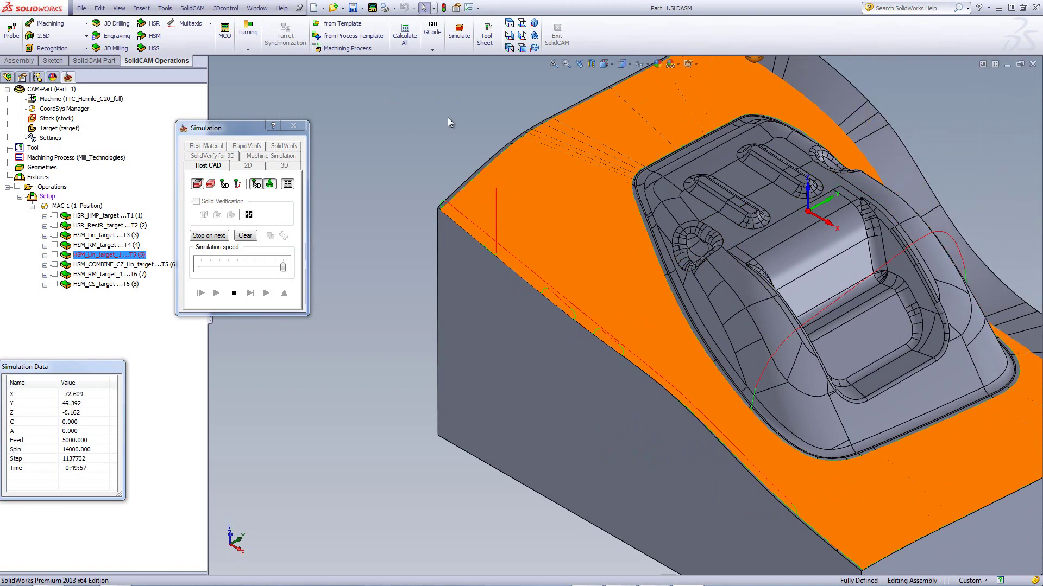
{"action": "key", "text": "Escape"}
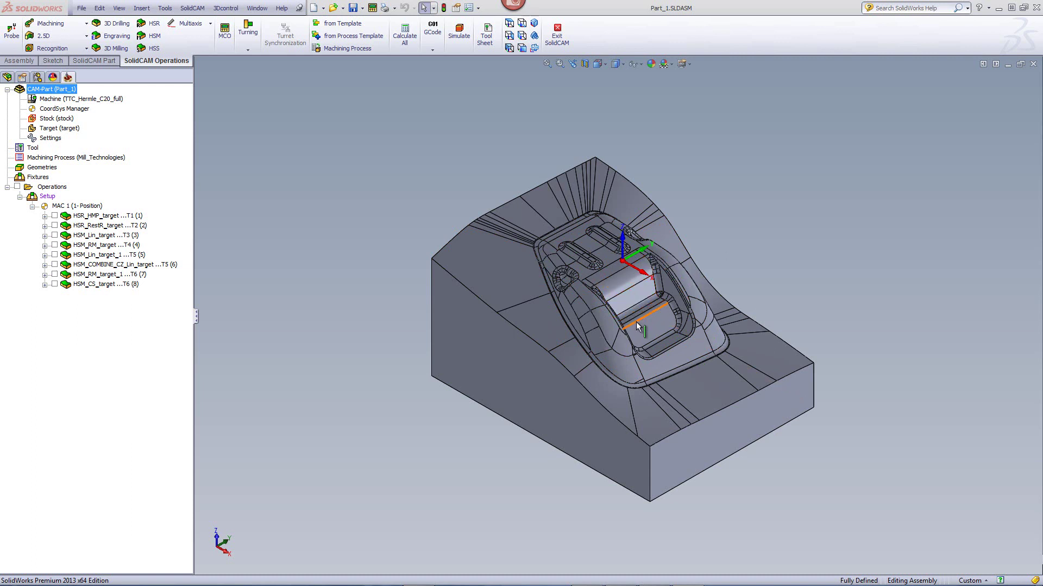
Step: Open the HSM_COMBINE_CZ_Lin_target operation and review its Combine Constant Z with Linear machining technology and its tool
{"action": "double_click", "coordinate": [120, 265]}
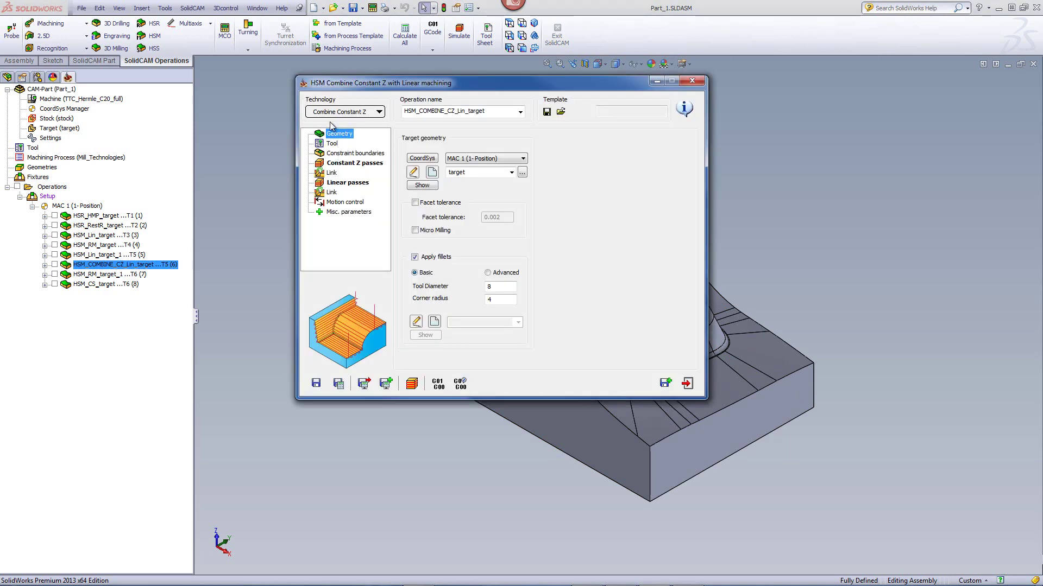
{"action": "left_click", "coordinate": [340, 112]}
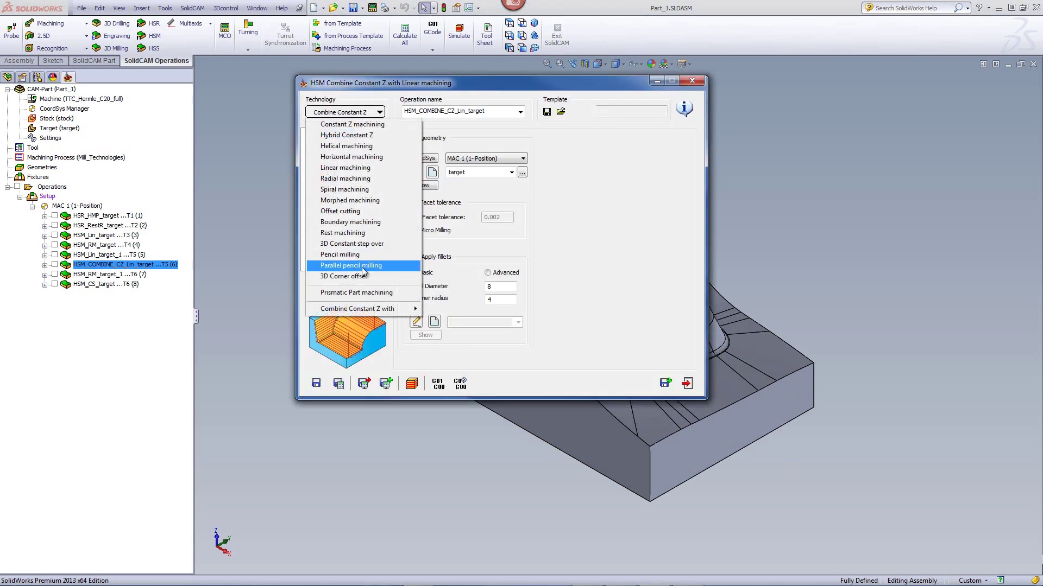
{"action": "mouse_move", "coordinate": [369, 309]}
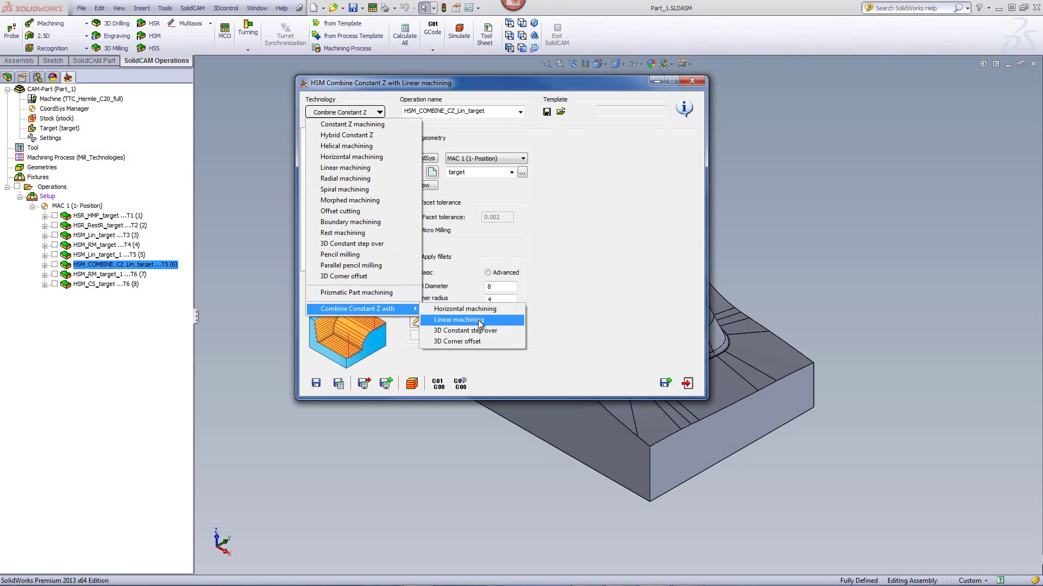
{"action": "left_click", "coordinate": [480, 320]}
{"action": "left_click", "coordinate": [331, 144]}
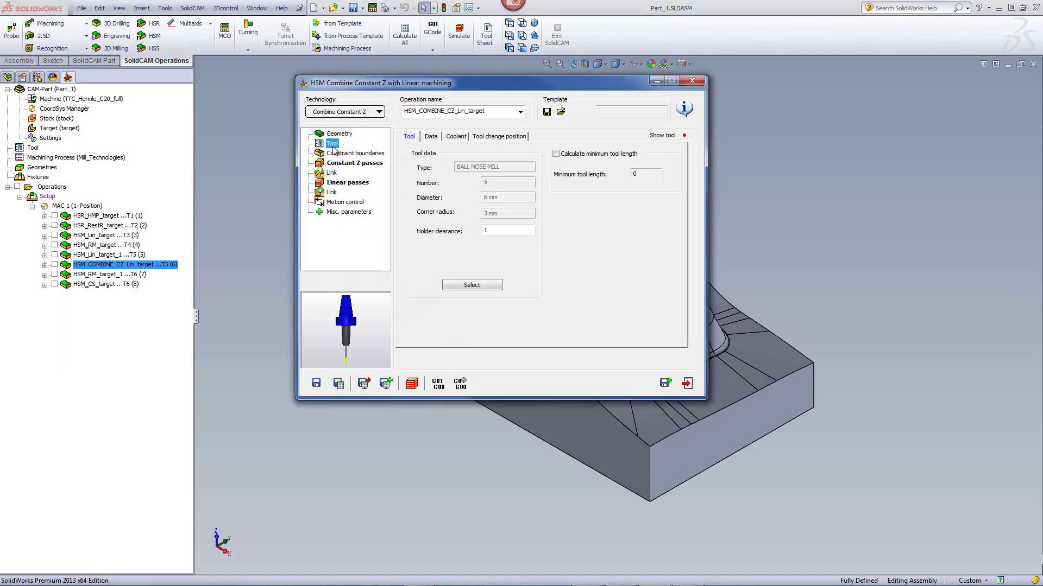
Step: Review the manually created tool contact areas boundary of HSM_COMBINE_CZ_Lin_target and display its chain on the part, closing the display again
{"action": "left_click", "coordinate": [342, 155]}
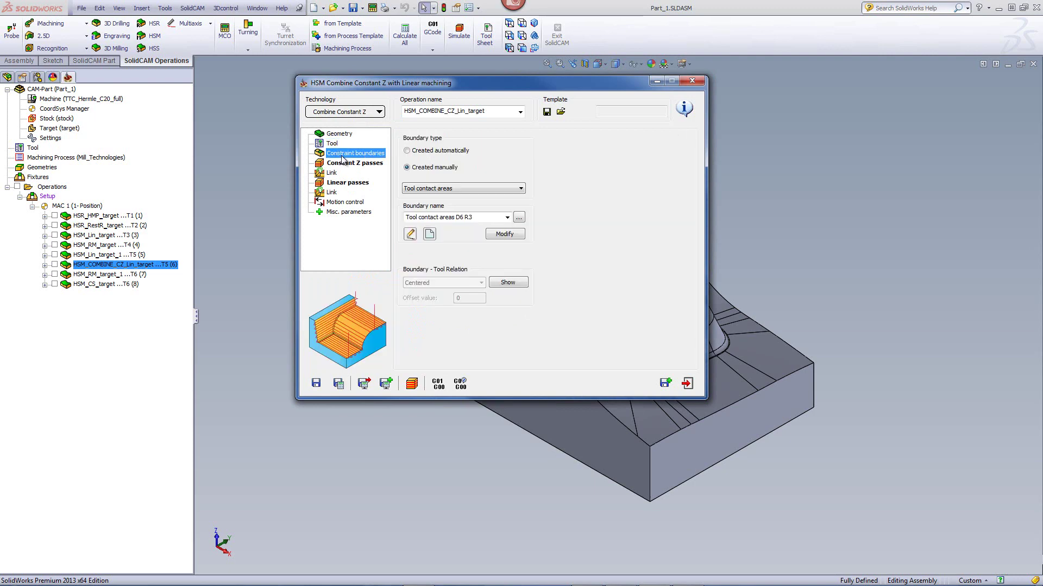
{"action": "left_click", "coordinate": [508, 283]}
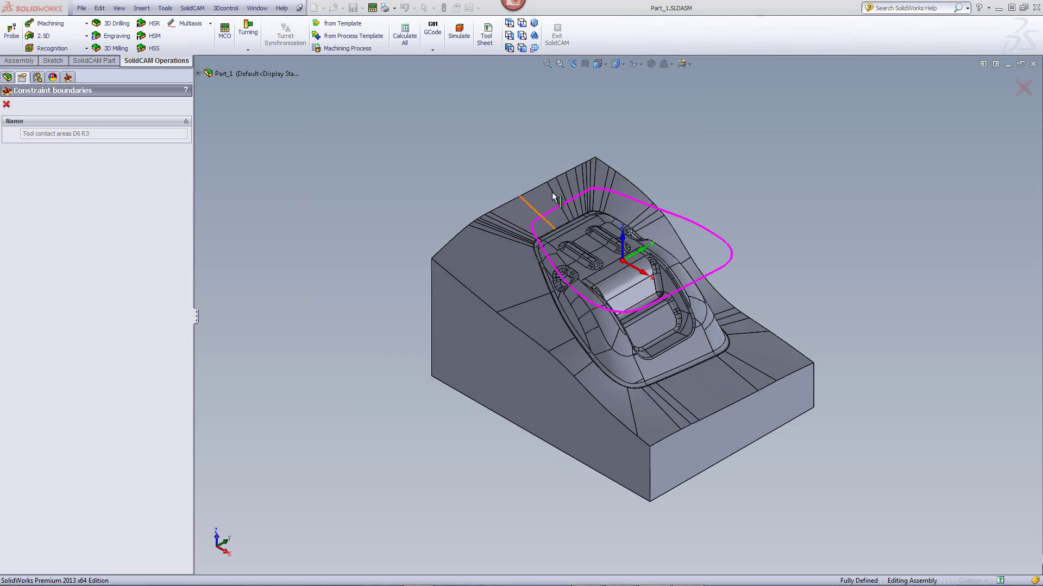
{"action": "left_click", "coordinate": [6, 104]}
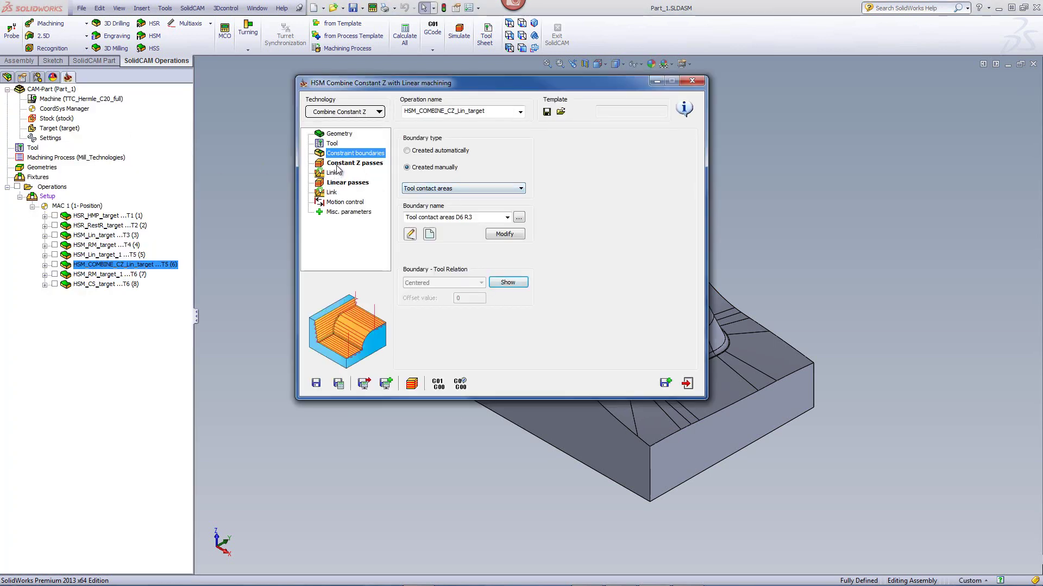
Step: Compare the Constant Z passes and Linear passes of HSM_COMBINE_CZ_Lin_target, focusing on step down, step over and the angle limits
{"action": "left_click", "coordinate": [347, 164]}
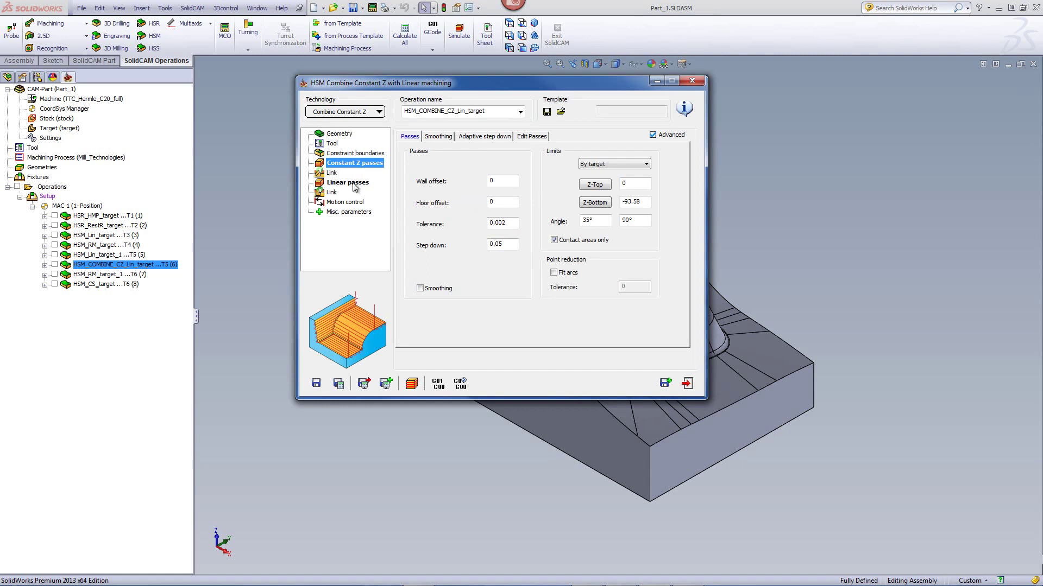
{"action": "left_click", "coordinate": [353, 185]}
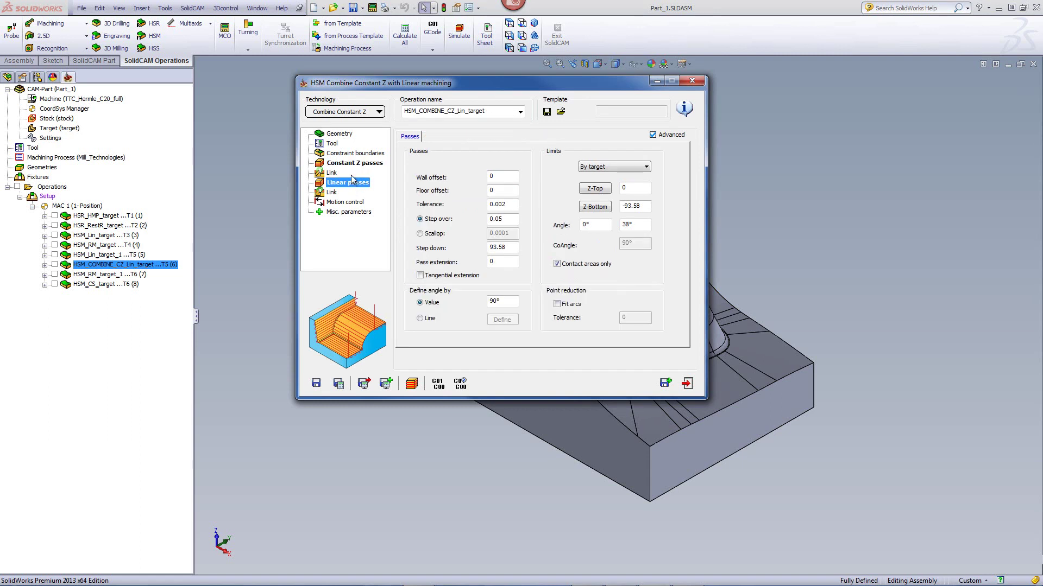
{"action": "left_click", "coordinate": [354, 166]}
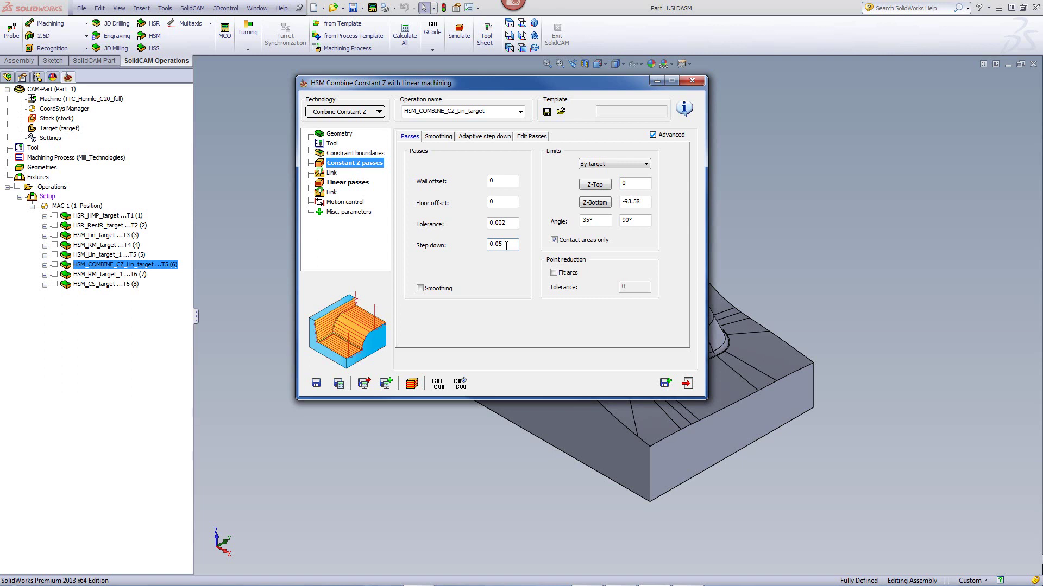
{"action": "left_click", "coordinate": [595, 221]}
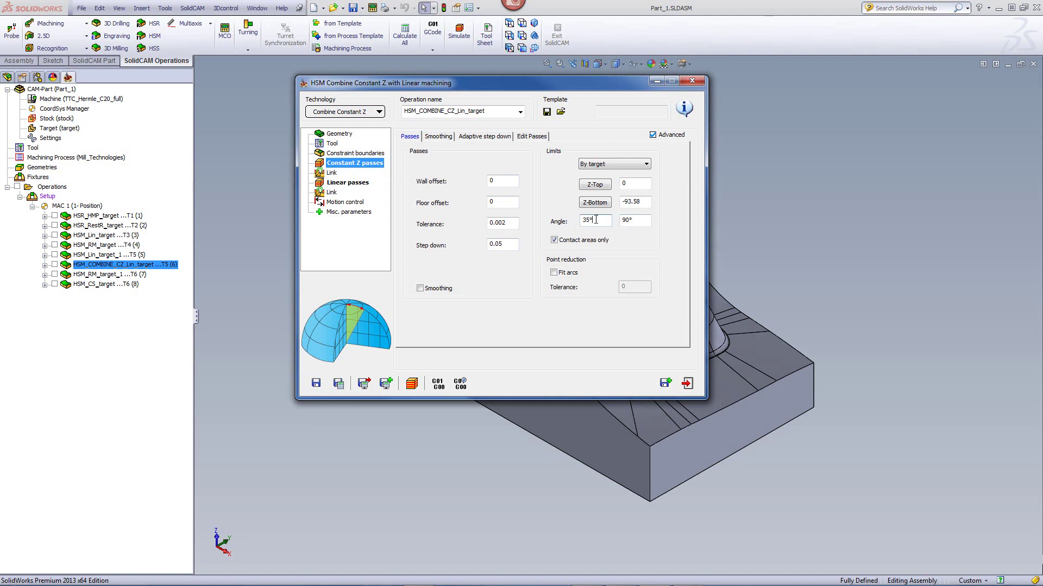
{"action": "left_click", "coordinate": [361, 184]}
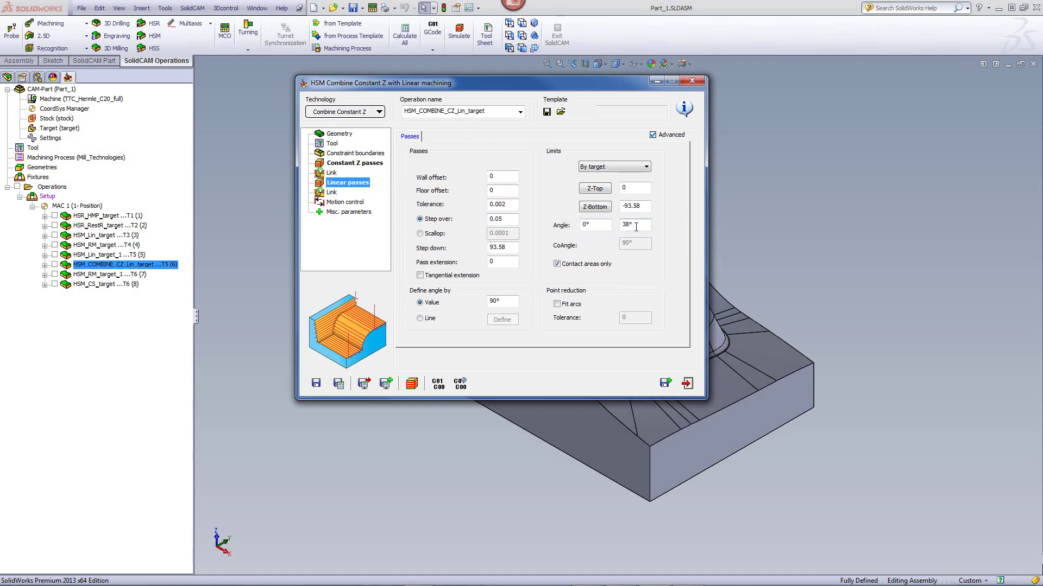
{"action": "left_click", "coordinate": [361, 164]}
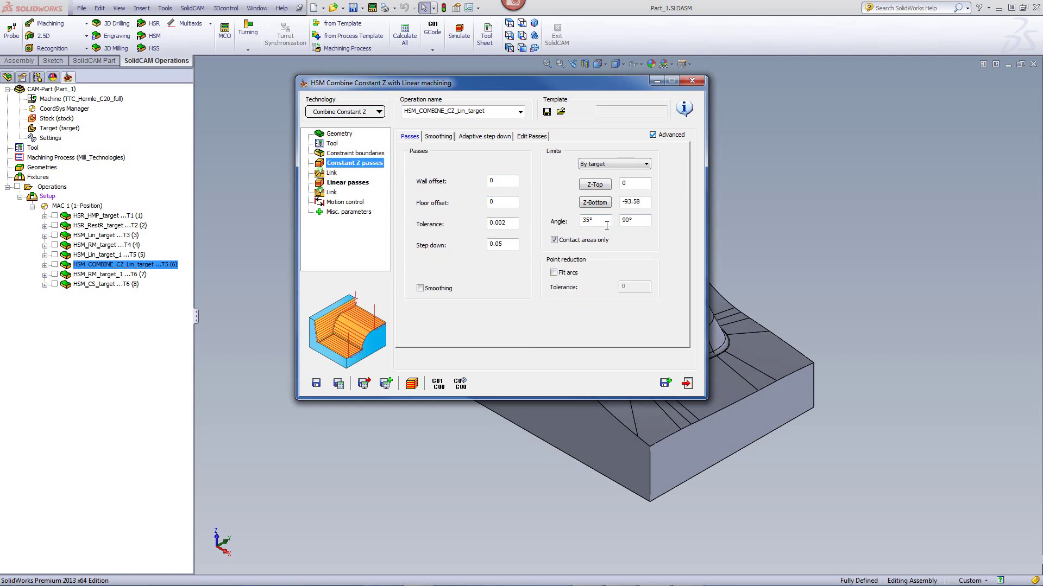
{"action": "left_click", "coordinate": [347, 183]}
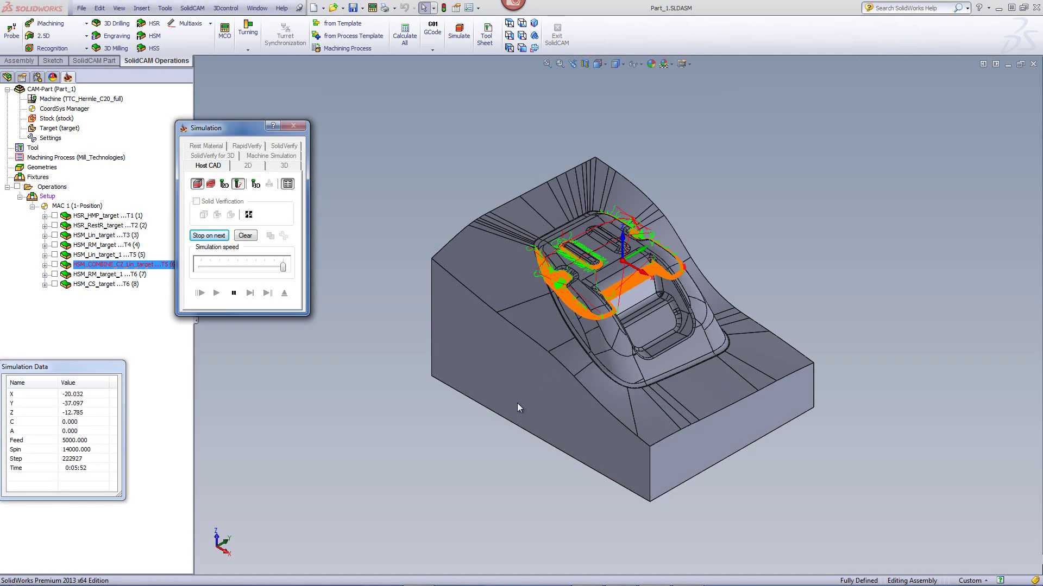
Step: Examine the simulated combined Constant Z and linear toolpath on the part in Host CAD and close the simulation
{"action": "scroll", "coordinate": [608, 249], "scroll_direction": "down", "scroll_amount": 3}
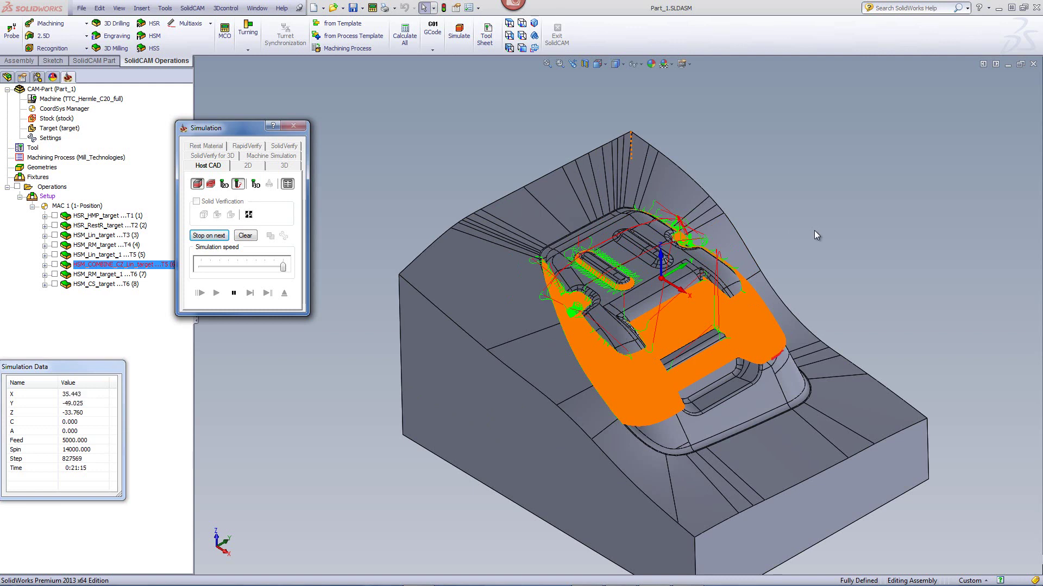
{"action": "key", "text": "Escape"}
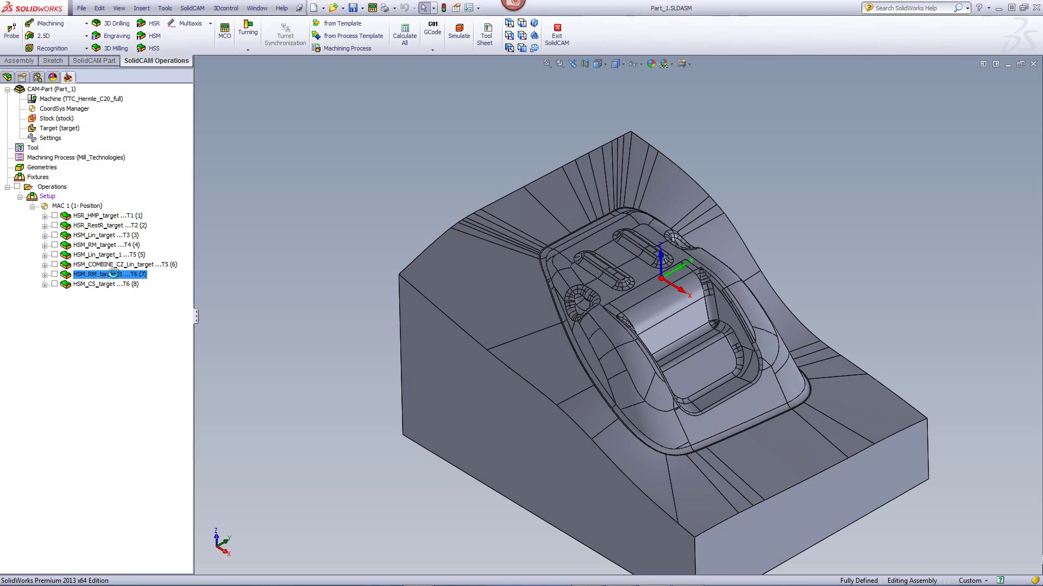
Step: Open the HSM_RM_target_1 rest machining operation and review its tool, constraint boundaries, reference tool and passes
{"action": "double_click", "coordinate": [104, 274]}
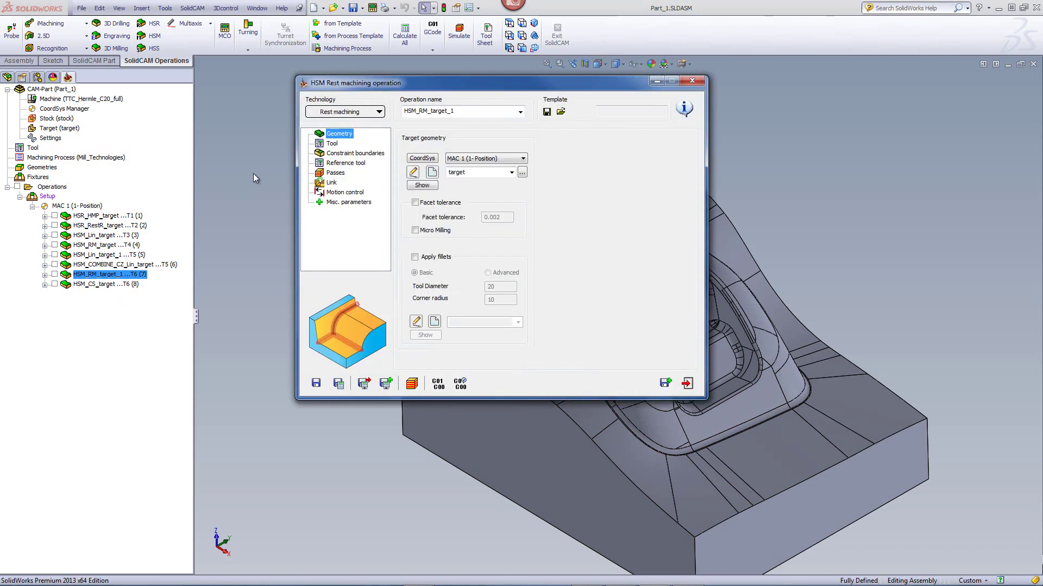
{"action": "left_click", "coordinate": [332, 145]}
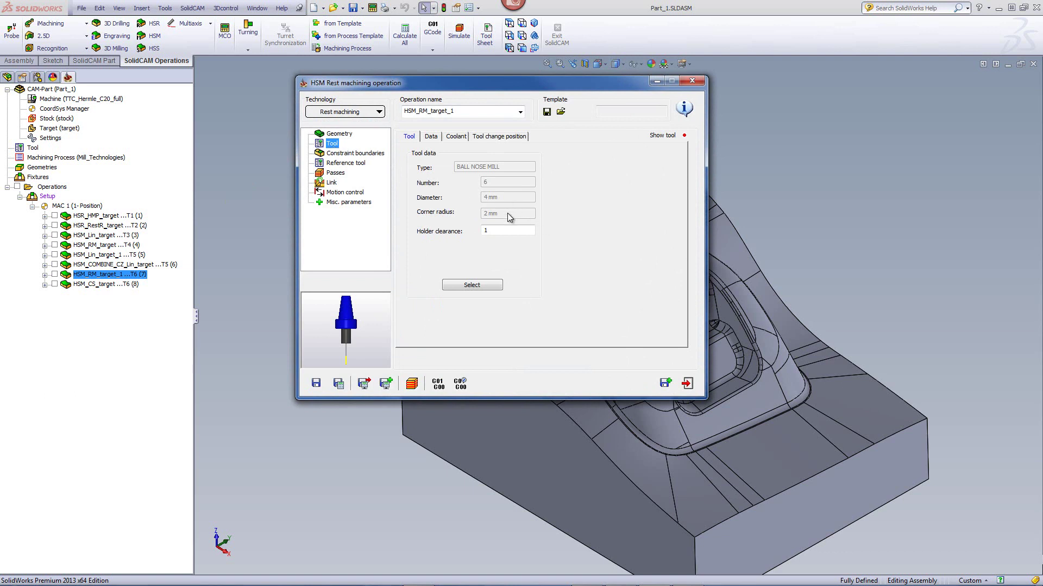
{"action": "left_click", "coordinate": [363, 155]}
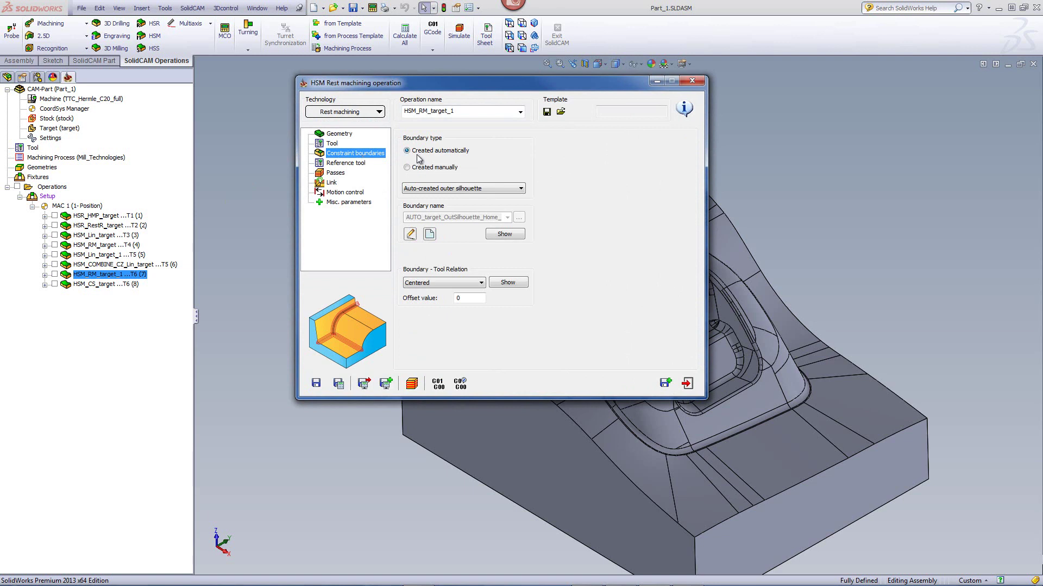
{"action": "left_click", "coordinate": [354, 167]}
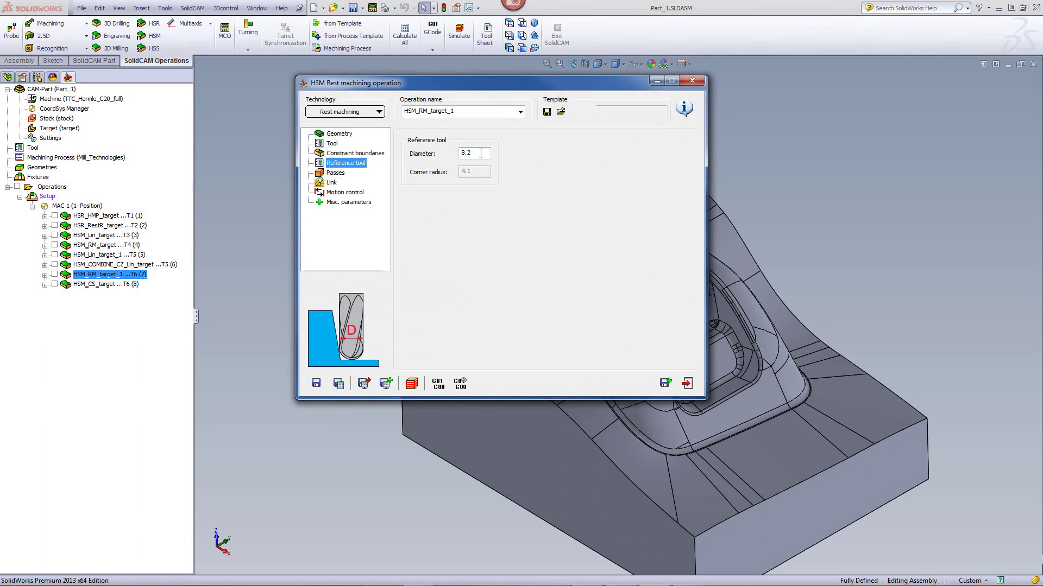
{"action": "left_click", "coordinate": [334, 174]}
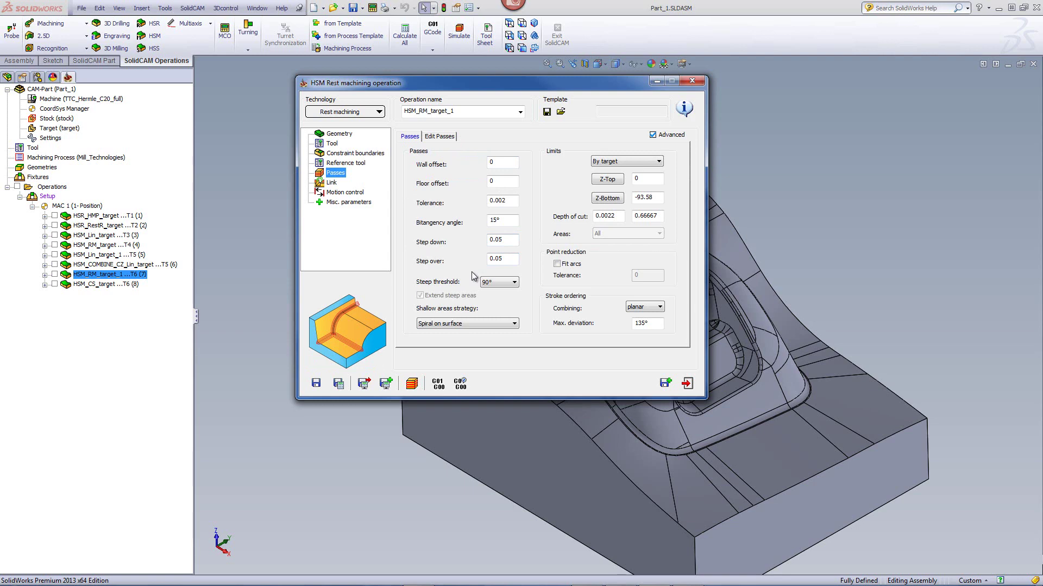
Step: Run the Host CAD simulation of HSM_RM_target_1, inspect the rest machining toolpath along the fillets and exit the simulation
{"action": "left_click", "coordinate": [412, 384]}
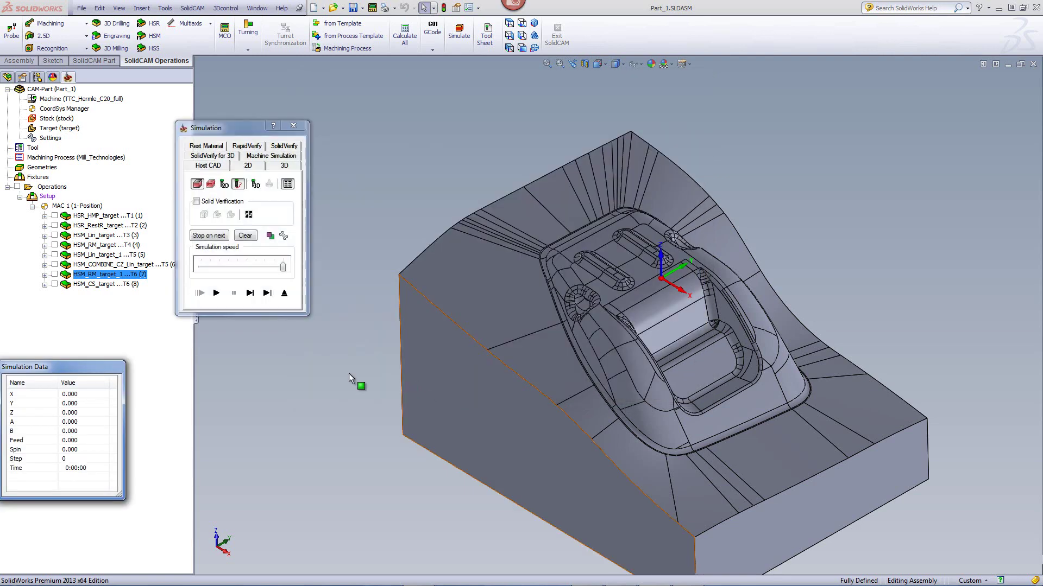
{"action": "left_click", "coordinate": [216, 293]}
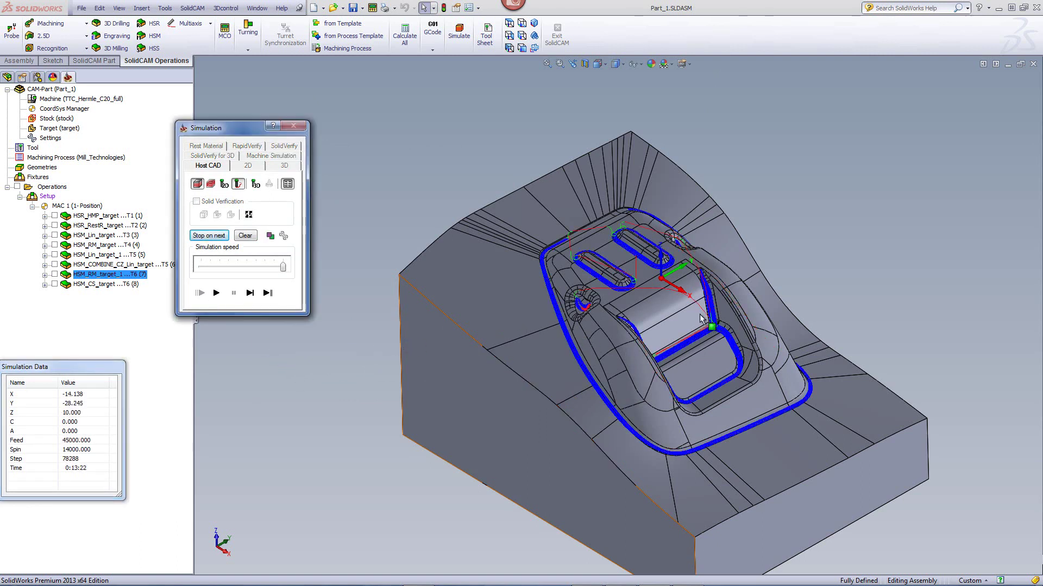
{"action": "scroll", "coordinate": [591, 320], "scroll_direction": "down", "scroll_amount": 3}
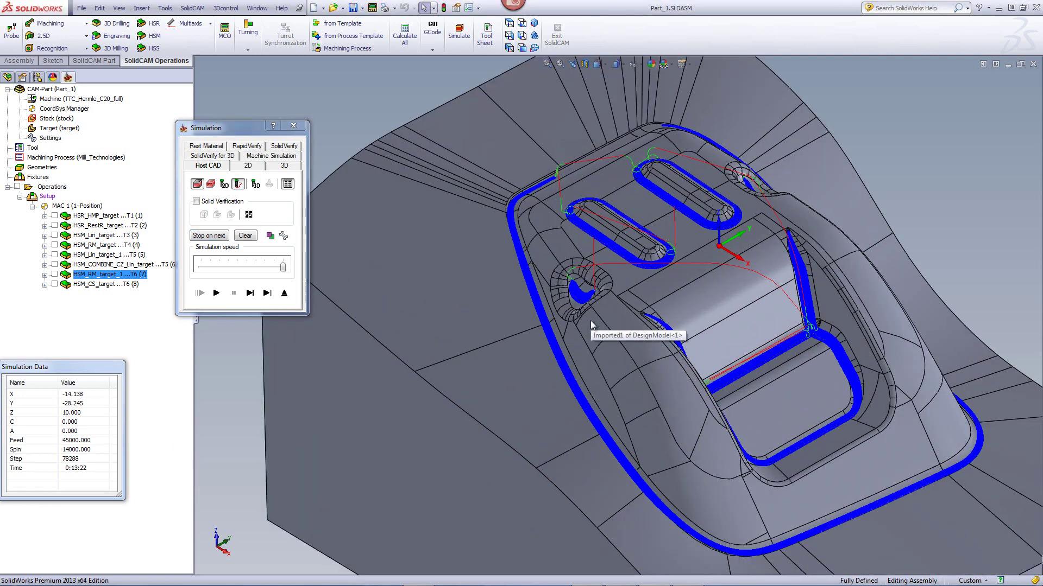
{"action": "scroll", "coordinate": [591, 321], "scroll_direction": "up", "scroll_amount": 4}
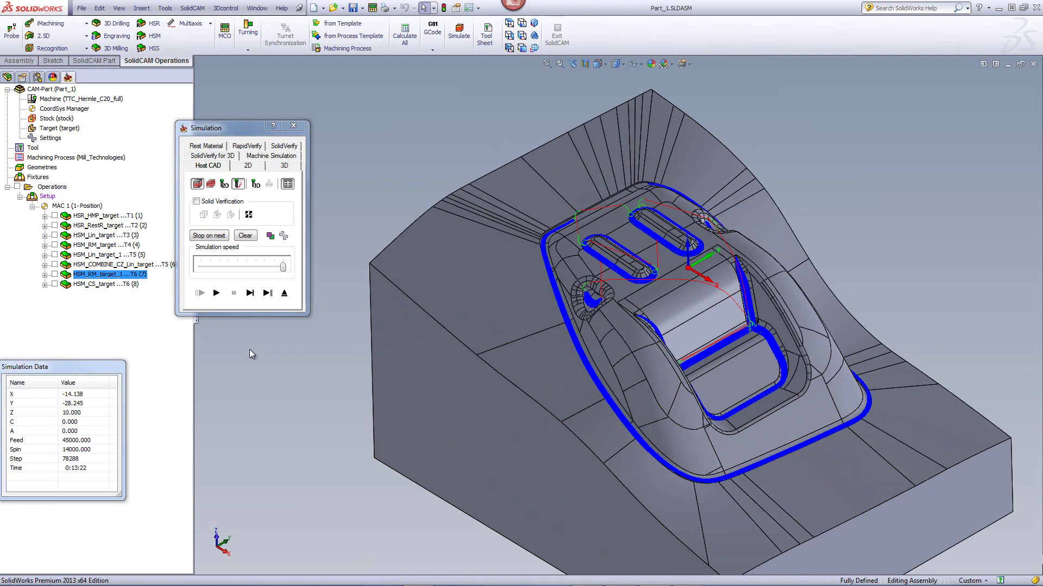
{"action": "left_click", "coordinate": [284, 293]}
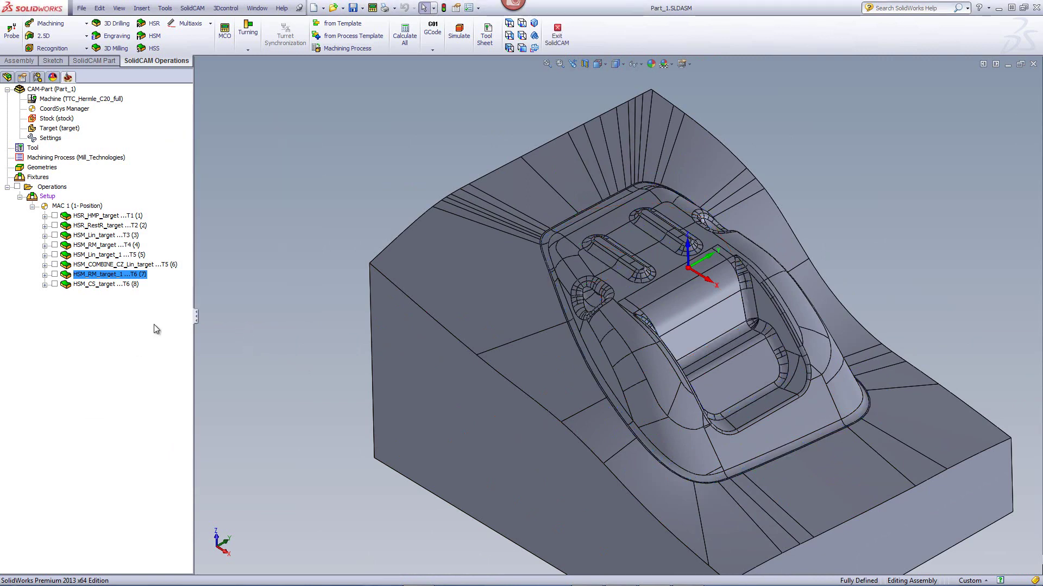
Step: Inspect the part from opposite sides, then open the HSM_CS_target 3D Constant step over operation and review its tool
{"action": "left_click", "coordinate": [108, 284]}
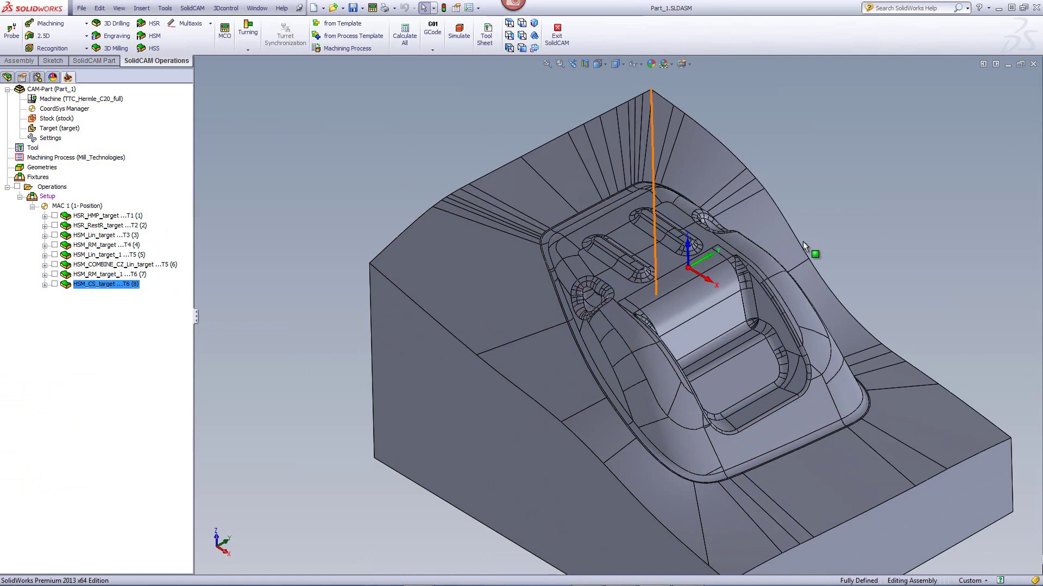
{"action": "middle_click_drag", "start_coordinate": [910, 231], "coordinate": [774, 349]}
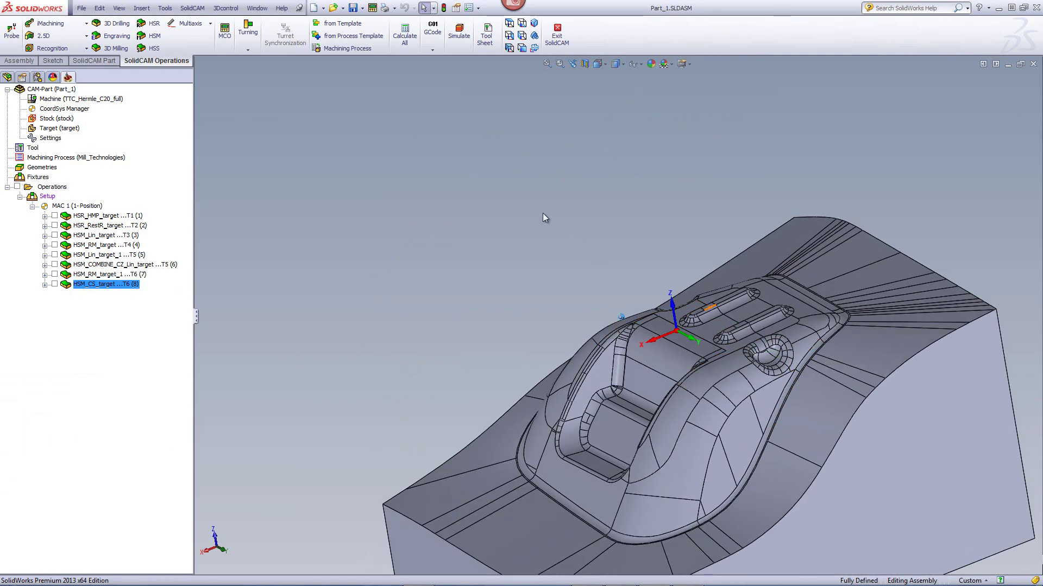
{"action": "middle_click_drag", "start_coordinate": [543, 213], "coordinate": [419, 243]}
{"action": "key", "text": "ctrl+7"}
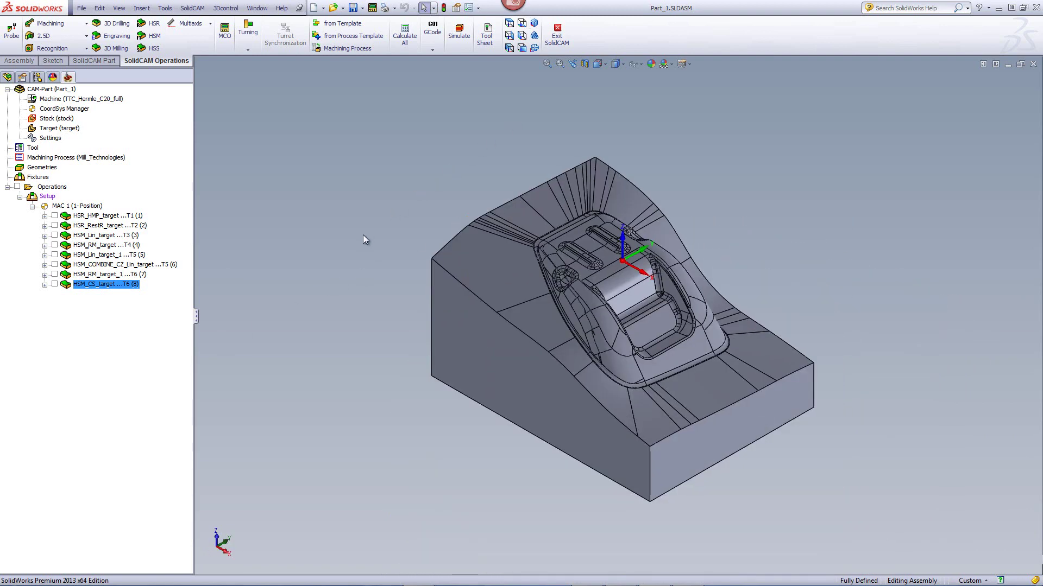
{"action": "double_click", "coordinate": [102, 284]}
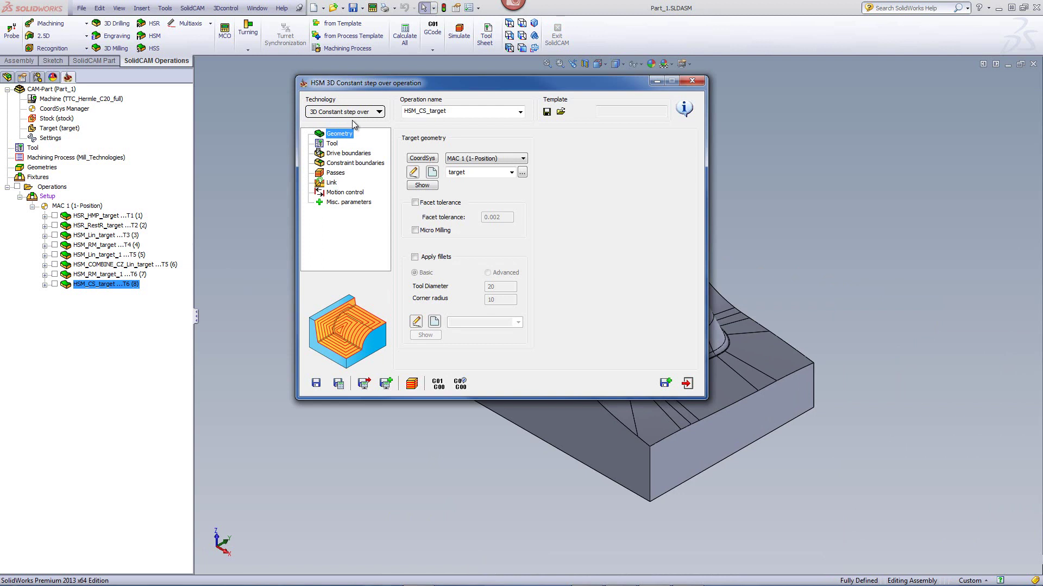
{"action": "left_click", "coordinate": [334, 143]}
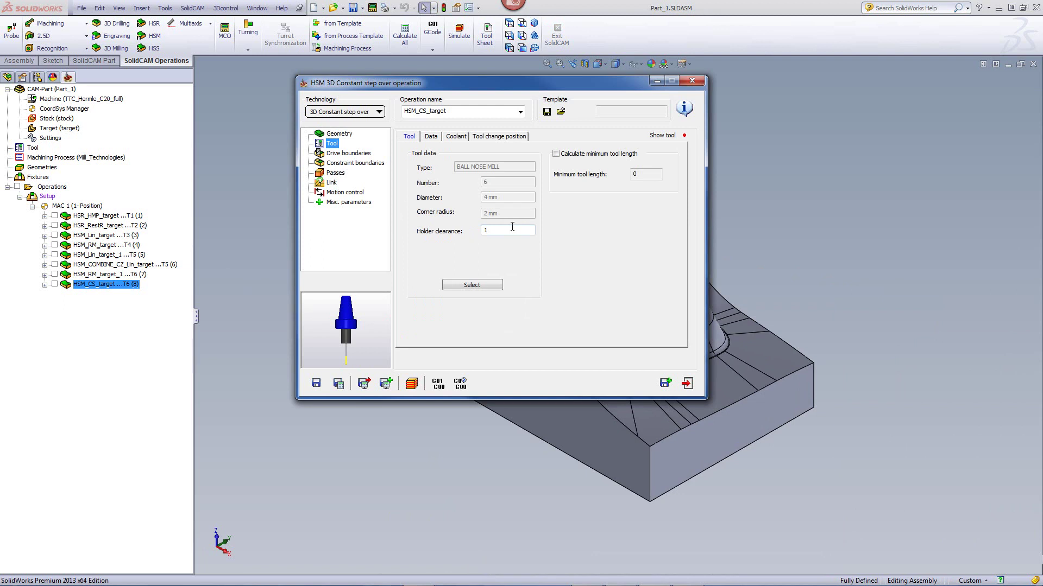
Step: Display the selected-faces drive boundary of HSM_CS_target on the part, and review the operation's constraint boundaries and passes
{"action": "left_click", "coordinate": [348, 153]}
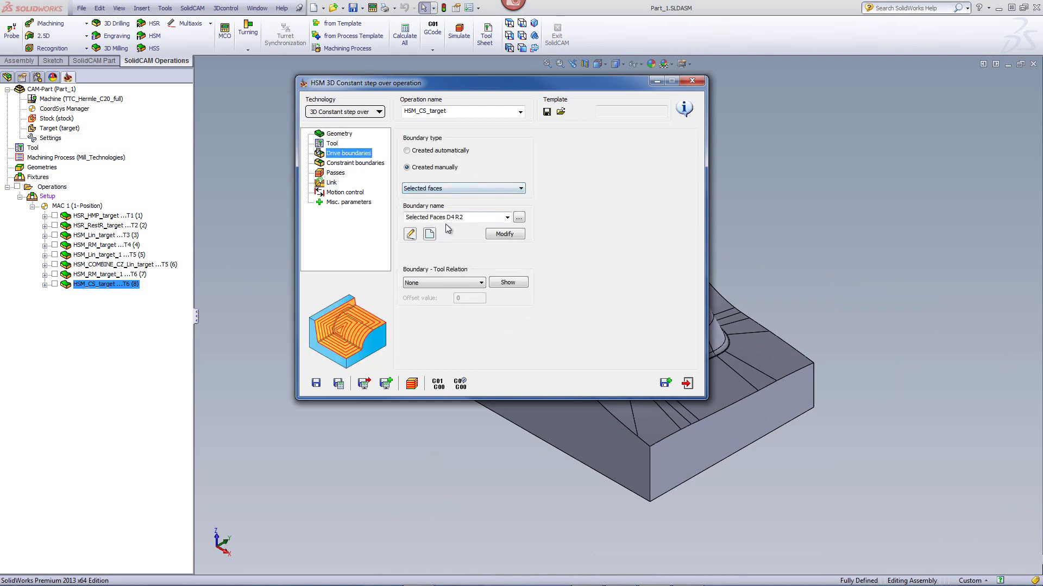
{"action": "left_click", "coordinate": [502, 283]}
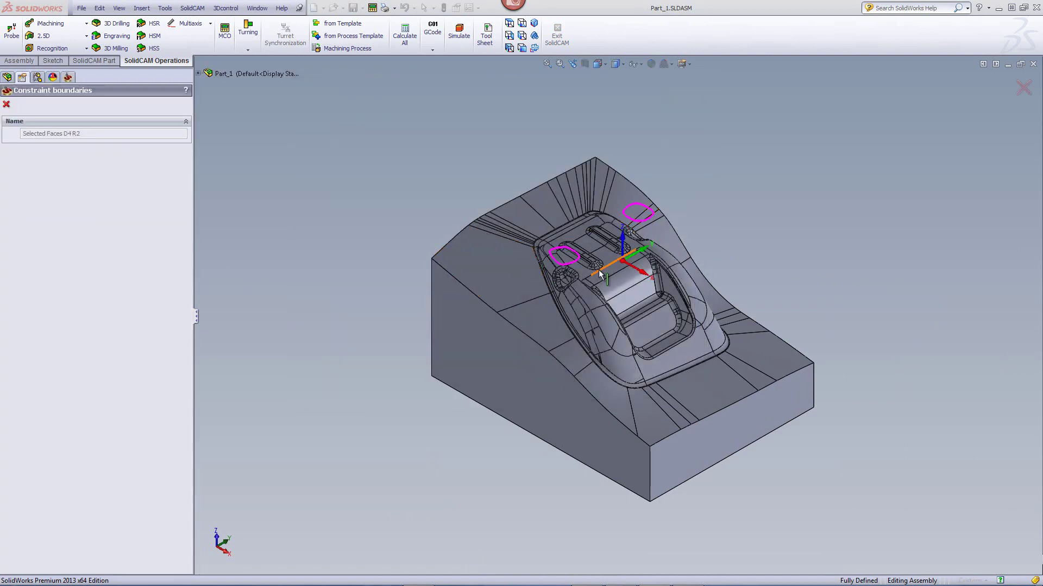
{"action": "key", "text": "Escape"}
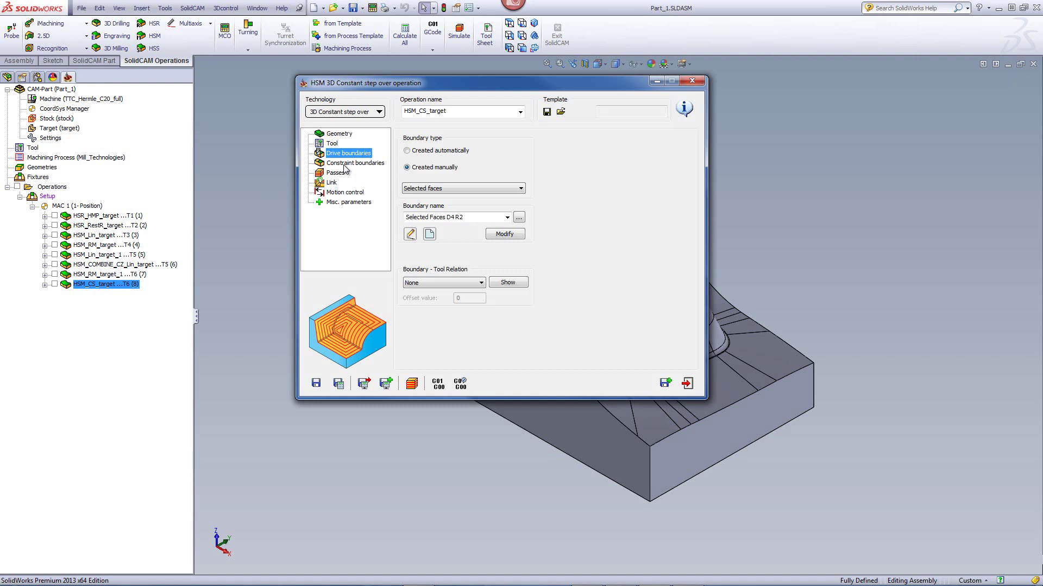
{"action": "left_click", "coordinate": [344, 164]}
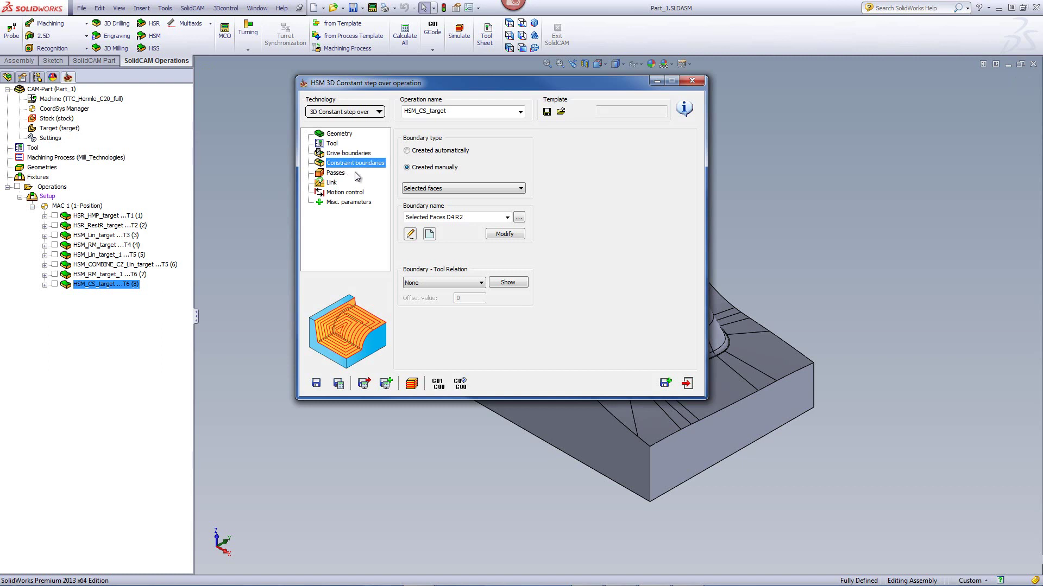
{"action": "left_click", "coordinate": [336, 174]}
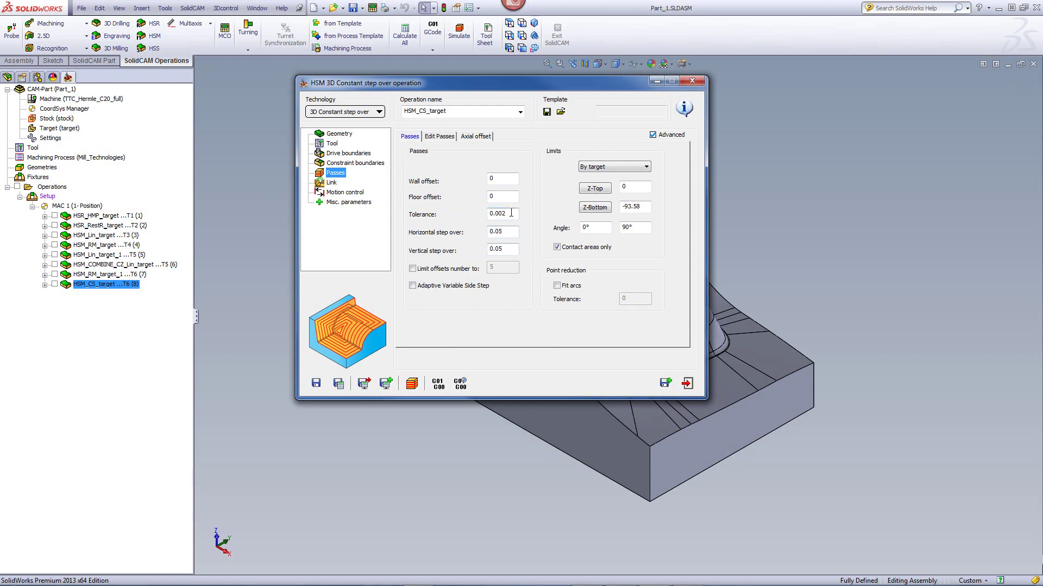
Step: Run the Host CAD simulation of HSM_CS_target and examine the constant step over toolpath in the part's two rounded recesses
{"action": "left_click", "coordinate": [412, 383]}
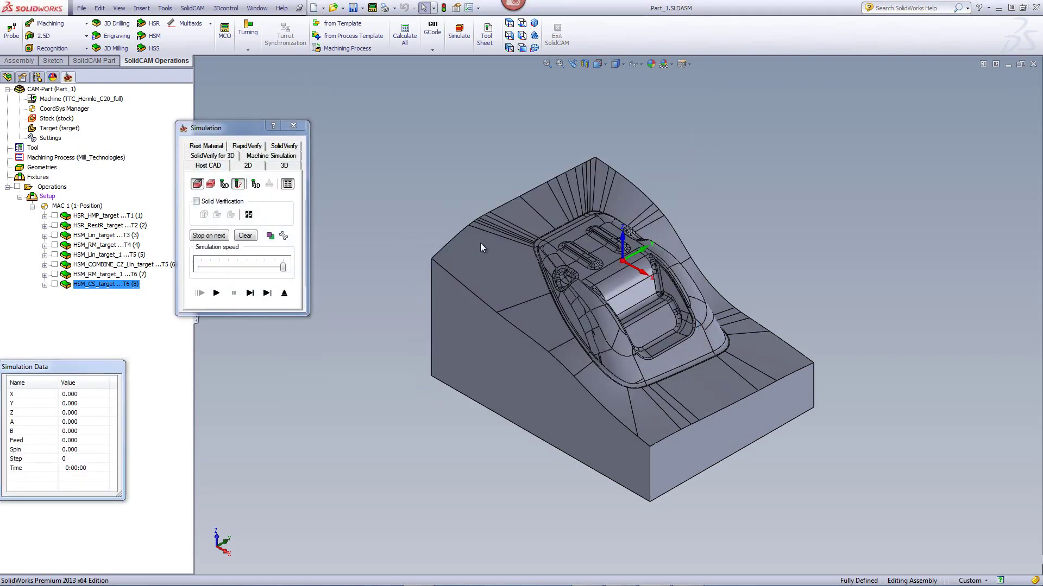
{"action": "scroll", "coordinate": [608, 263], "scroll_direction": "down", "scroll_amount": 3}
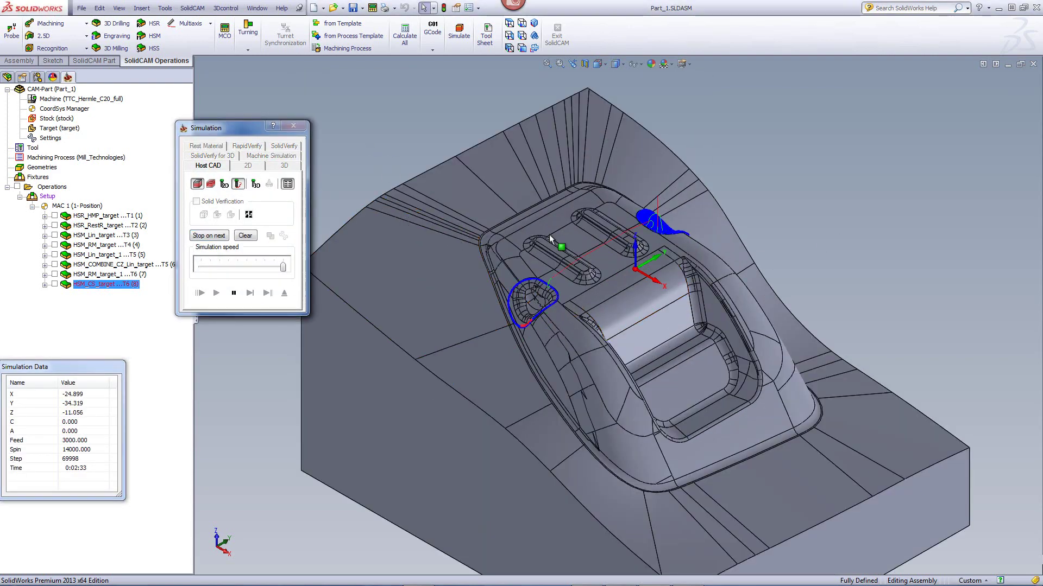
{"action": "scroll", "coordinate": [543, 269], "scroll_direction": "down", "scroll_amount": 2}
{"action": "scroll", "coordinate": [528, 343], "scroll_direction": "down", "scroll_amount": 4}
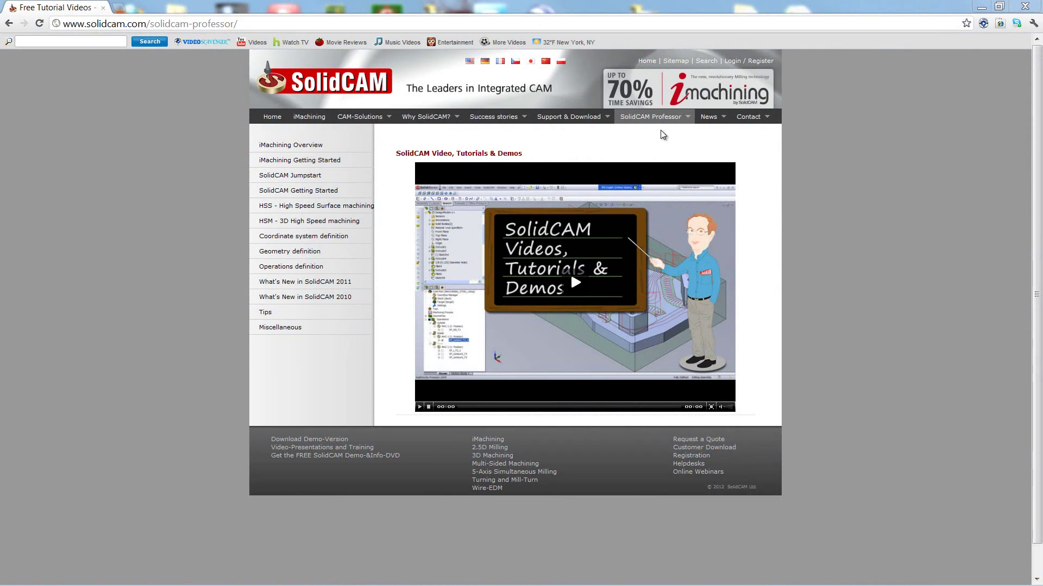
Step: On the SolidCAM website in the web browser, show the list of SolidCAM Professor tutorial topics
{"action": "mouse_move", "coordinate": [662, 128]}
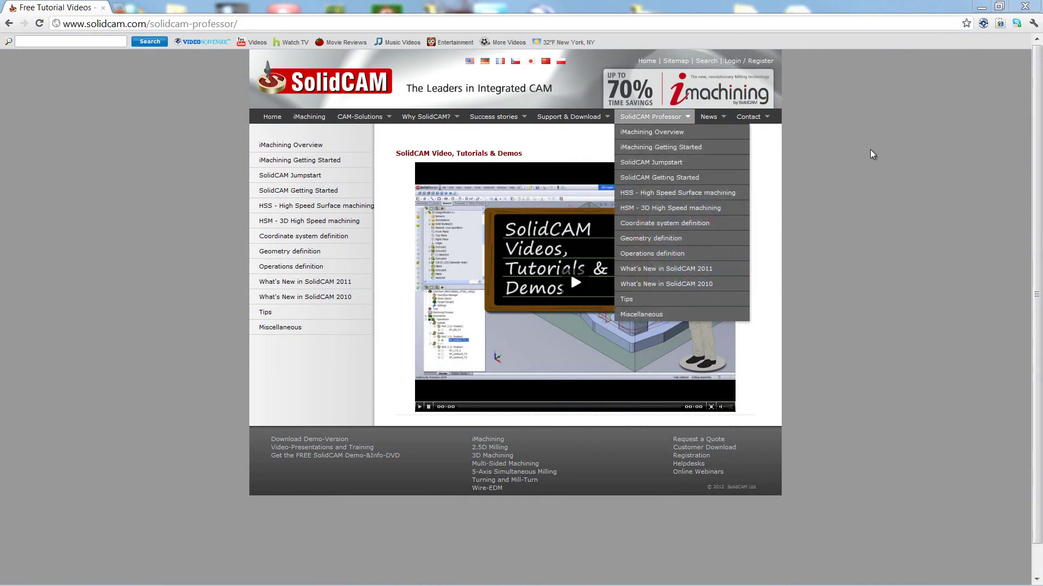